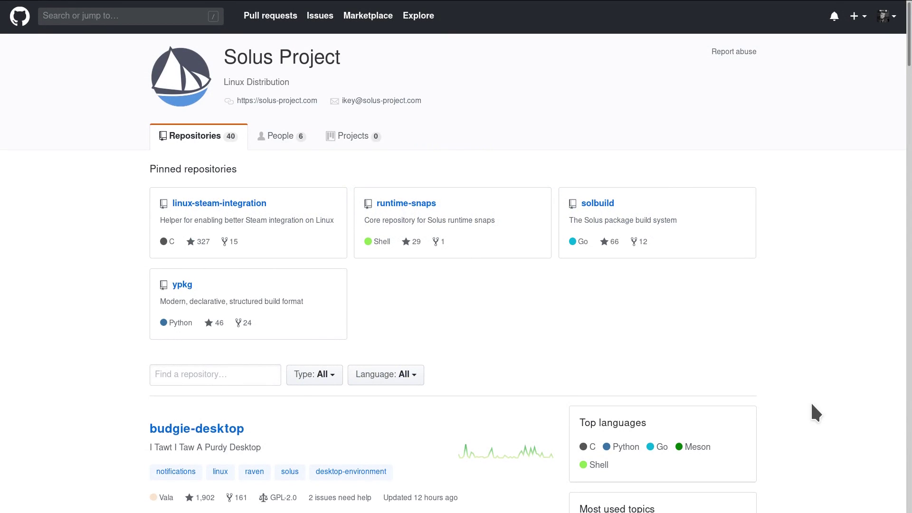
{"action": "scroll", "coordinate": [815, 412], "scroll_direction": "down", "scroll_amount": 5}
{"action": "scroll", "coordinate": [784, 413], "scroll_direction": "down", "scroll_amount": 2}
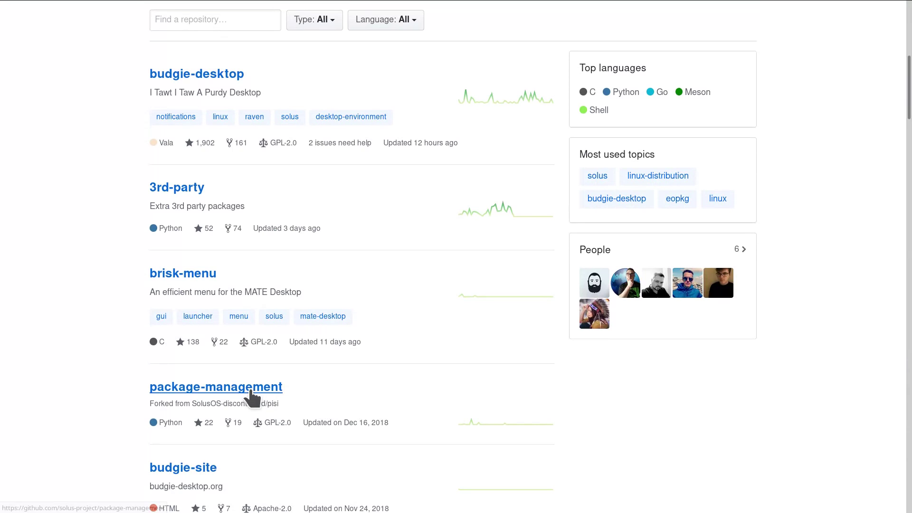
Step: Open the package-management repository from the Solus Project GitHub list
{"action": "left_click", "coordinate": [251, 394]}
{"action": "scroll", "coordinate": [807, 345], "scroll_direction": "down", "scroll_amount": 5}
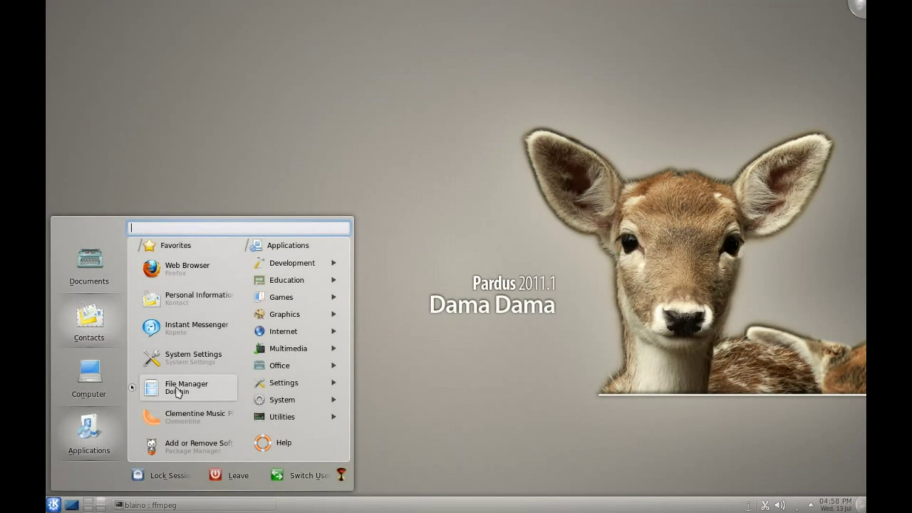
Step: Open Dolphin on the Home folder, reposition its window, then close it
{"action": "left_click", "coordinate": [179, 392]}
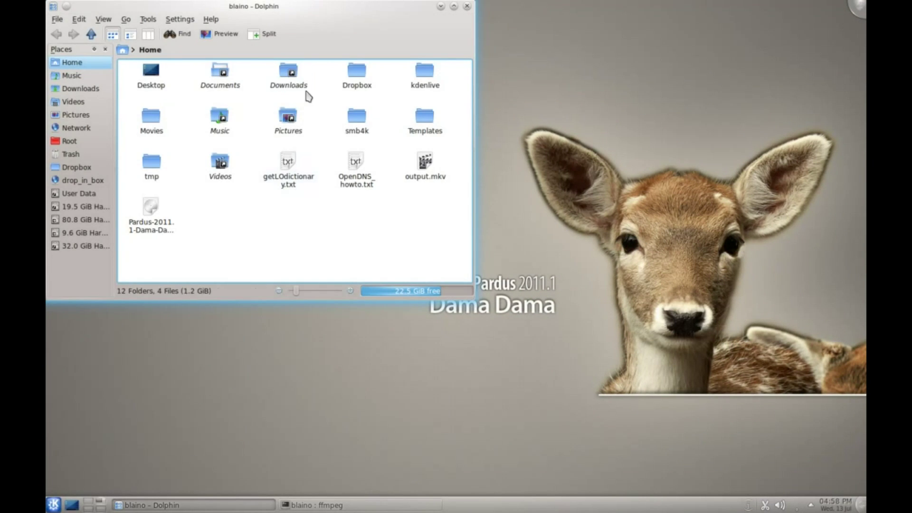
{"action": "left_click_drag", "start_coordinate": [295, 13], "coordinate": [406, 91]}
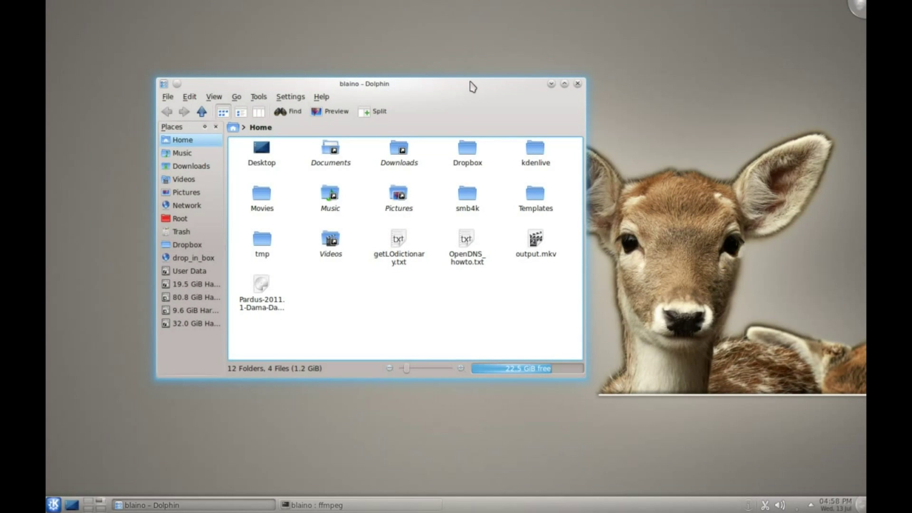
{"action": "left_click", "coordinate": [577, 84]}
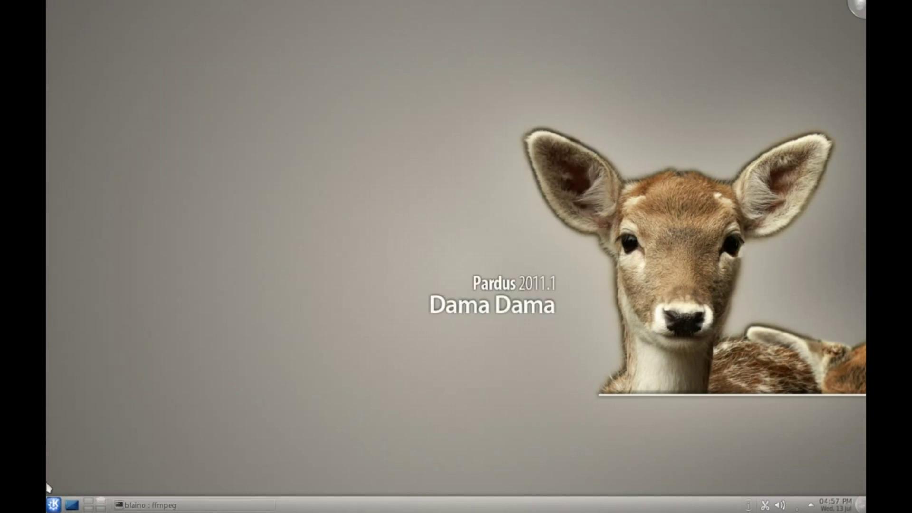
Step: Launch Package Manager from the Kickoff menu and move its window into place
{"action": "left_click", "coordinate": [52, 504]}
{"action": "type", "text": "package"}
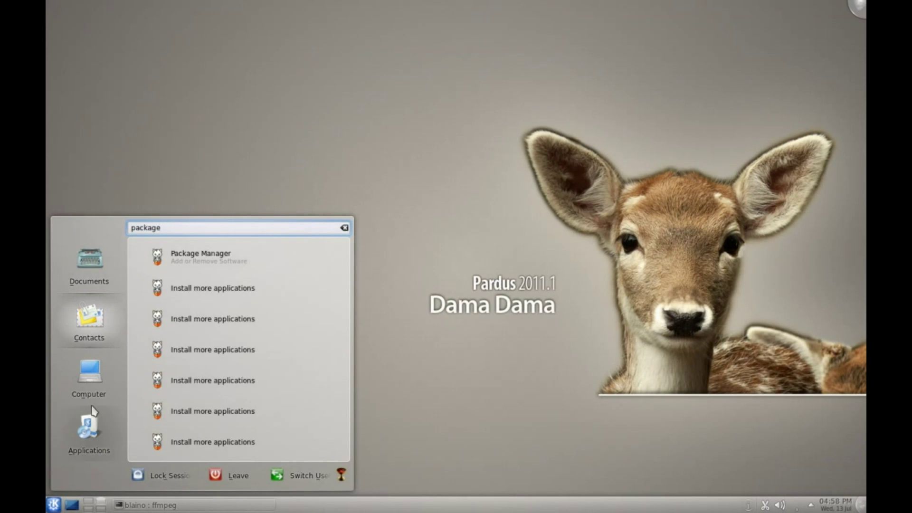
{"action": "left_click", "coordinate": [201, 255]}
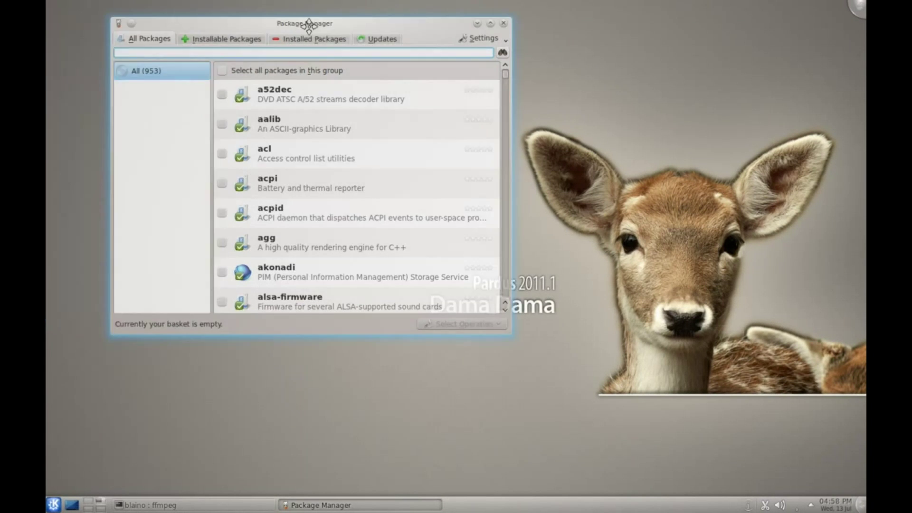
{"action": "left_click_drag", "start_coordinate": [241, 11], "coordinate": [324, 48]}
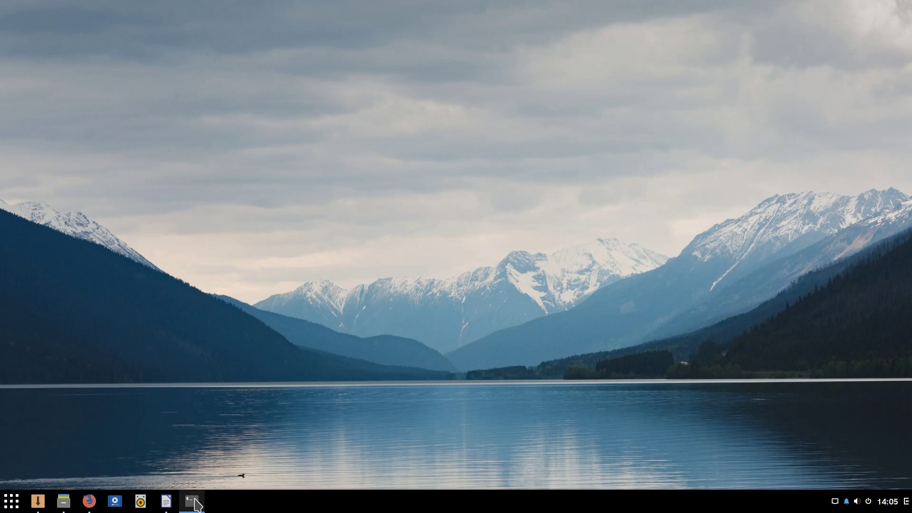
Step: Run 'sudo eopkg upgrade' in a new terminal session
{"action": "left_click", "coordinate": [191, 501]}
{"action": "left_click", "coordinate": [192, 473]}
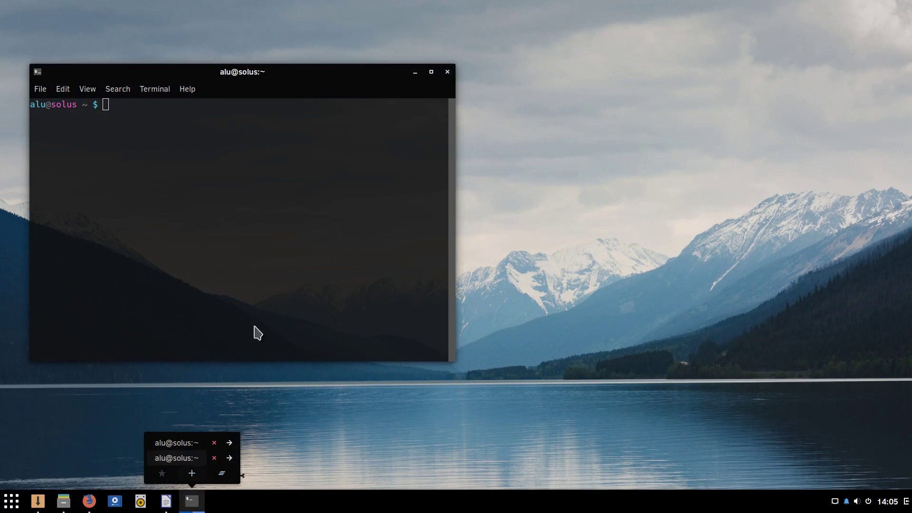
{"action": "left_click", "coordinate": [282, 146]}
{"action": "type", "text": "sudo eopkg upgrade"}
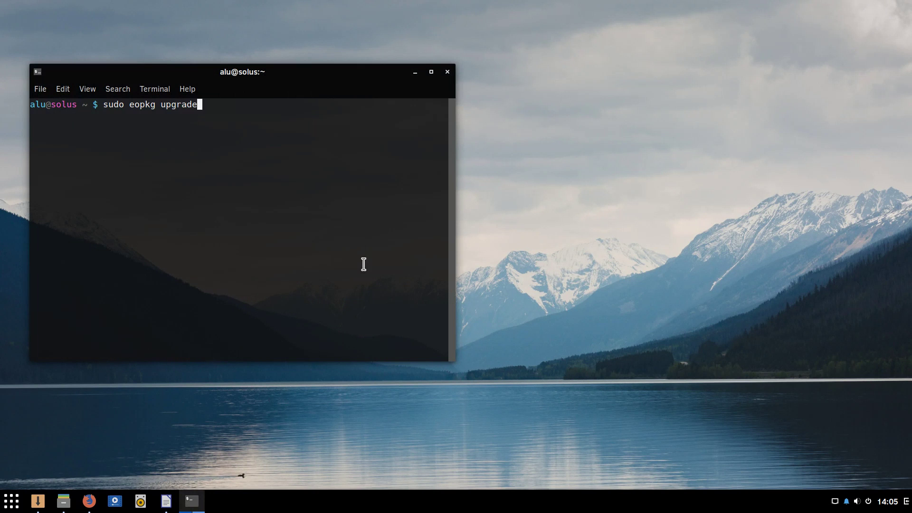
{"action": "key", "text": "Return"}
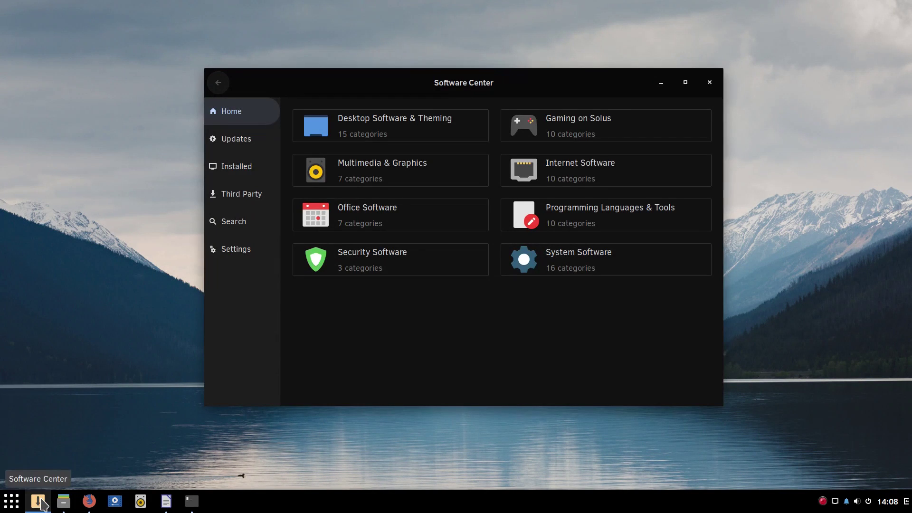
Step: Browse Updates, Installed and Third Party, then install Skype with the admin password
{"action": "left_click", "coordinate": [248, 144]}
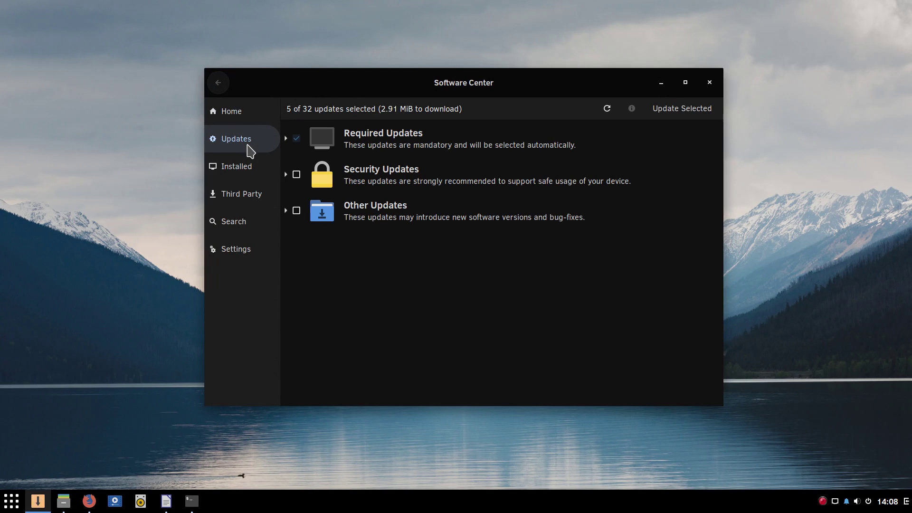
{"action": "left_click", "coordinate": [247, 172]}
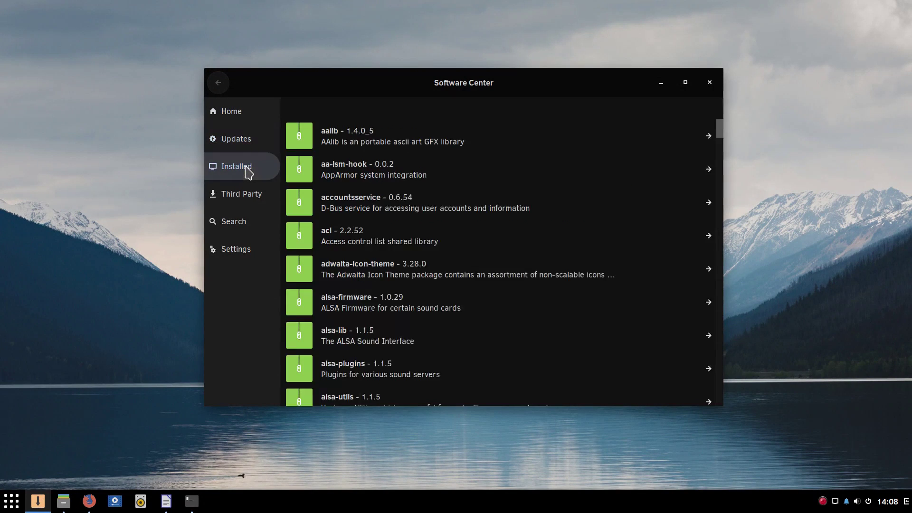
{"action": "left_click", "coordinate": [245, 199]}
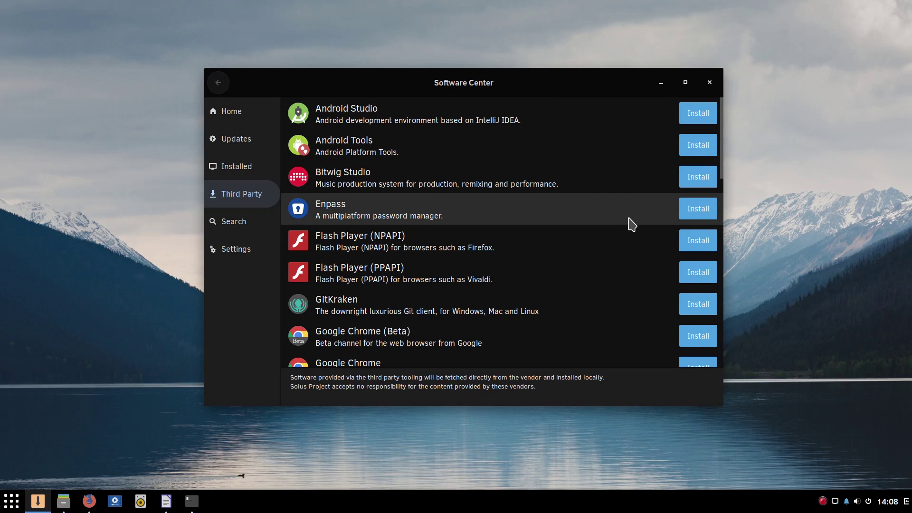
{"action": "scroll", "coordinate": [630, 224], "scroll_direction": "down", "scroll_amount": 2}
{"action": "scroll", "coordinate": [460, 265], "scroll_direction": "down", "scroll_amount": 1}
{"action": "scroll", "coordinate": [410, 273], "scroll_direction": "down", "scroll_amount": 2}
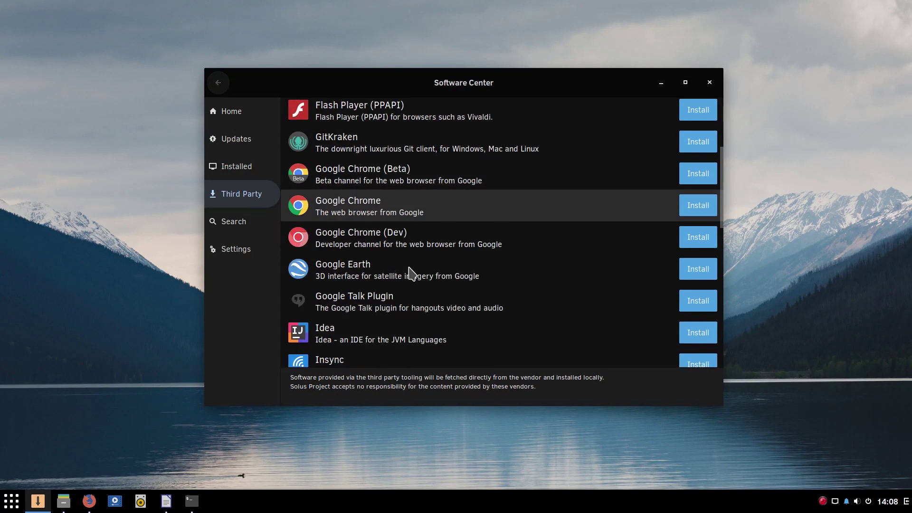
{"action": "scroll", "coordinate": [409, 273], "scroll_direction": "down", "scroll_amount": 2}
{"action": "scroll", "coordinate": [407, 271], "scroll_direction": "down", "scroll_amount": 3}
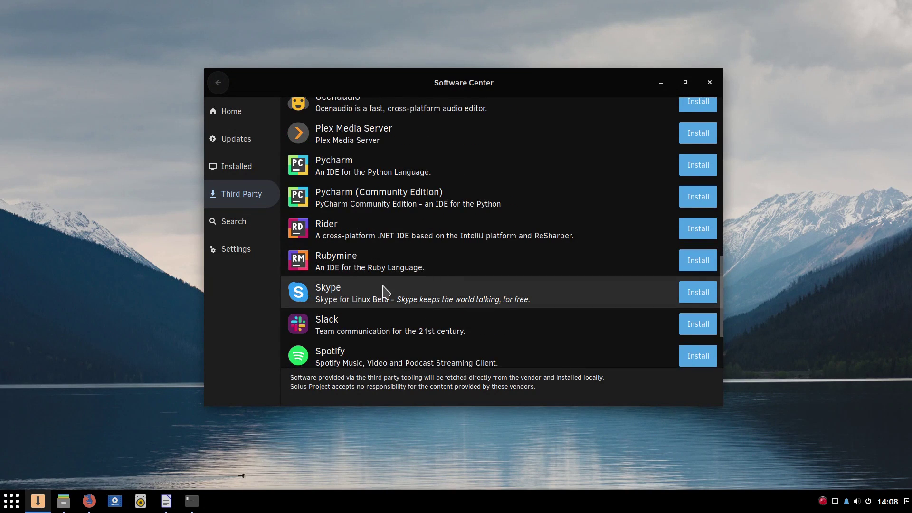
{"action": "scroll", "coordinate": [385, 291], "scroll_direction": "down", "scroll_amount": 2}
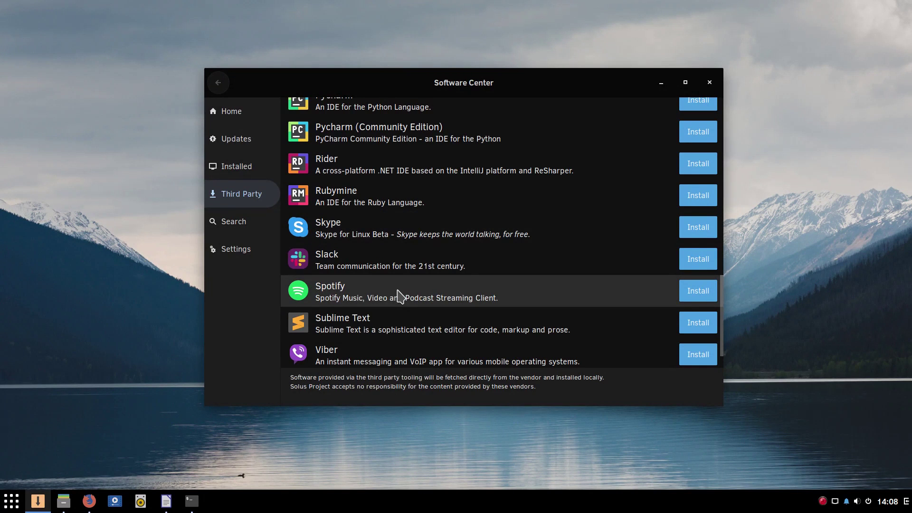
{"action": "scroll", "coordinate": [397, 296], "scroll_direction": "up", "scroll_amount": 1}
{"action": "scroll", "coordinate": [398, 296], "scroll_direction": "up", "scroll_amount": 2}
{"action": "scroll", "coordinate": [397, 296], "scroll_direction": "up", "scroll_amount": 1}
{"action": "scroll", "coordinate": [398, 296], "scroll_direction": "up", "scroll_amount": 1}
{"action": "scroll", "coordinate": [398, 295], "scroll_direction": "up", "scroll_amount": 1}
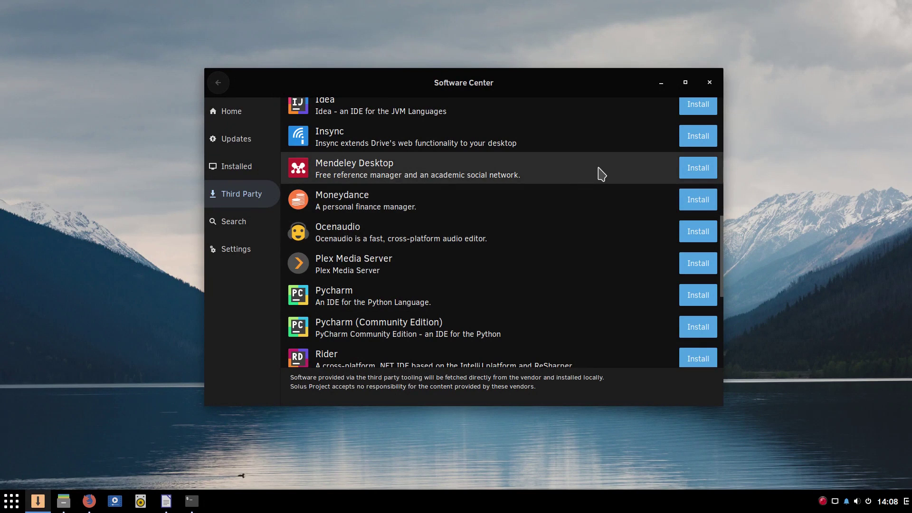
{"action": "scroll", "coordinate": [600, 174], "scroll_direction": "down", "scroll_amount": 3}
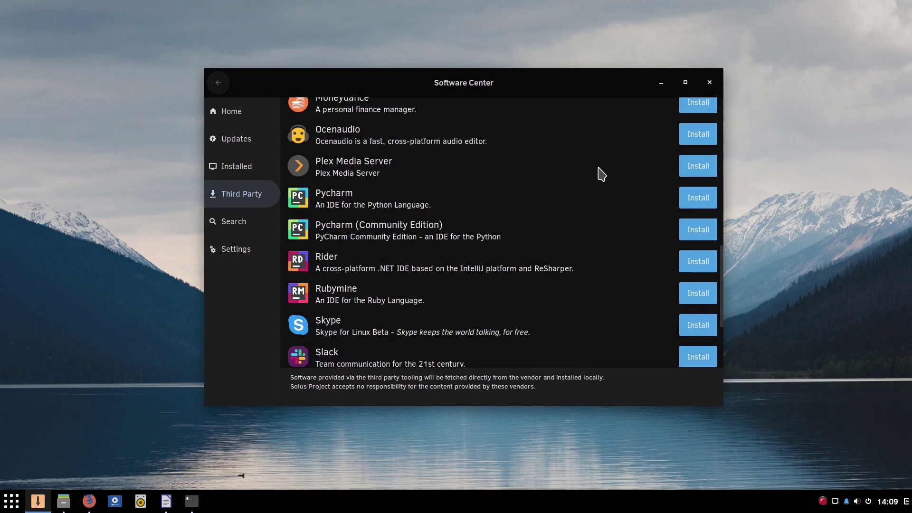
{"action": "scroll", "coordinate": [601, 174], "scroll_direction": "down", "scroll_amount": 1}
{"action": "scroll", "coordinate": [600, 174], "scroll_direction": "down", "scroll_amount": 1}
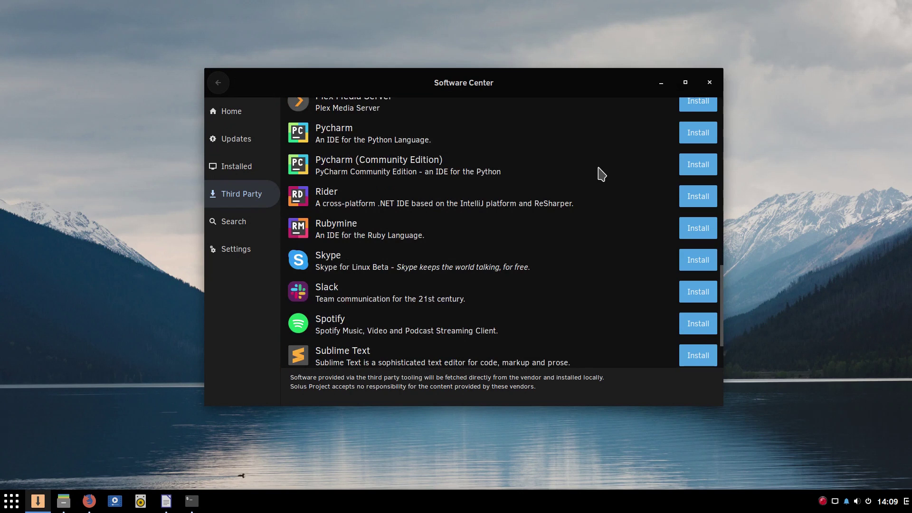
{"action": "left_click", "coordinate": [698, 260]}
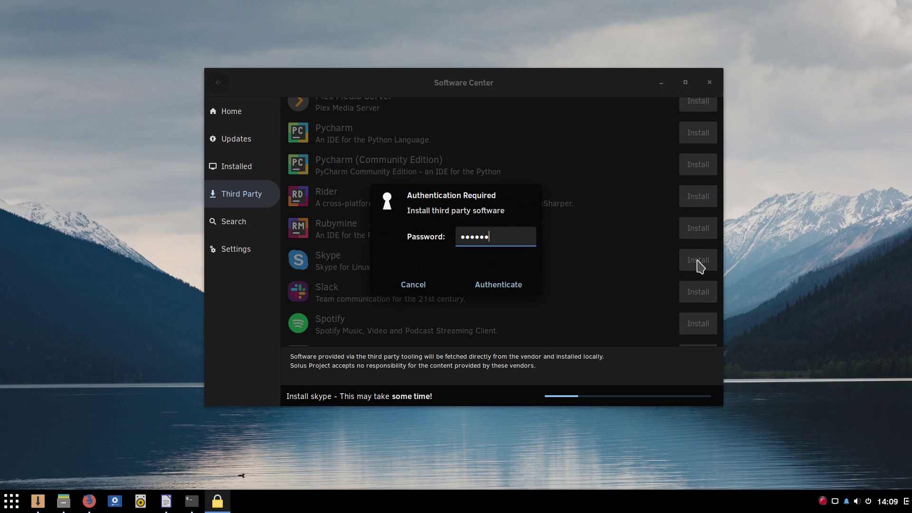
{"action": "key", "text": "Return"}
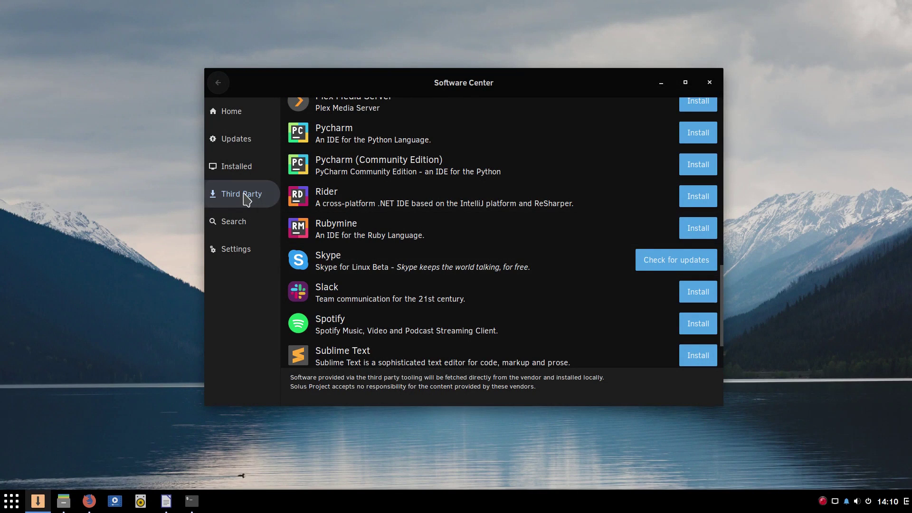
Step: Search for kdenlive and install Kdenlive 18.12.3 from its details page
{"action": "left_click", "coordinate": [249, 223]}
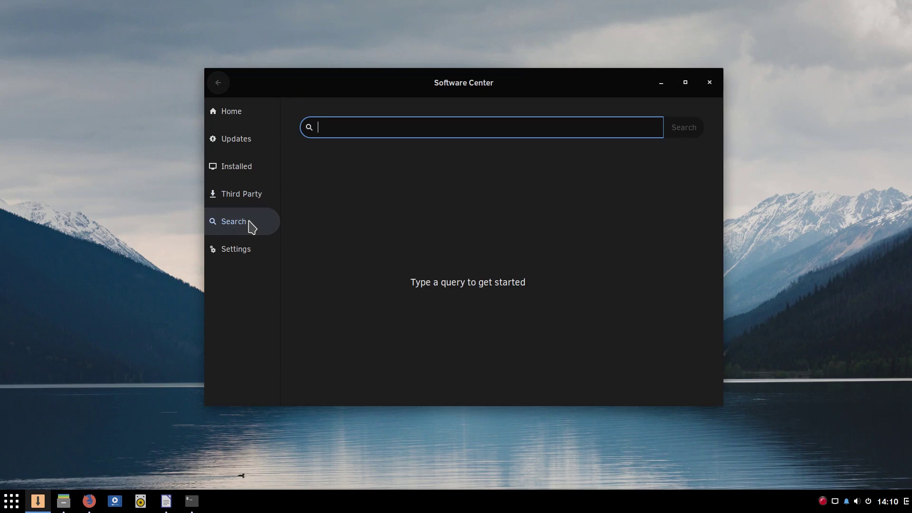
{"action": "type", "text": "kdenlive"}
{"action": "key", "text": "Return"}
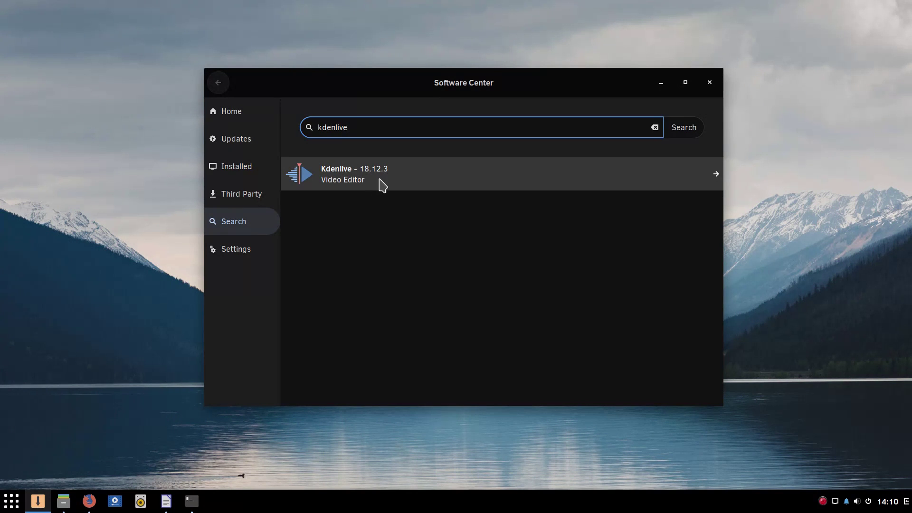
{"action": "left_click", "coordinate": [437, 185]}
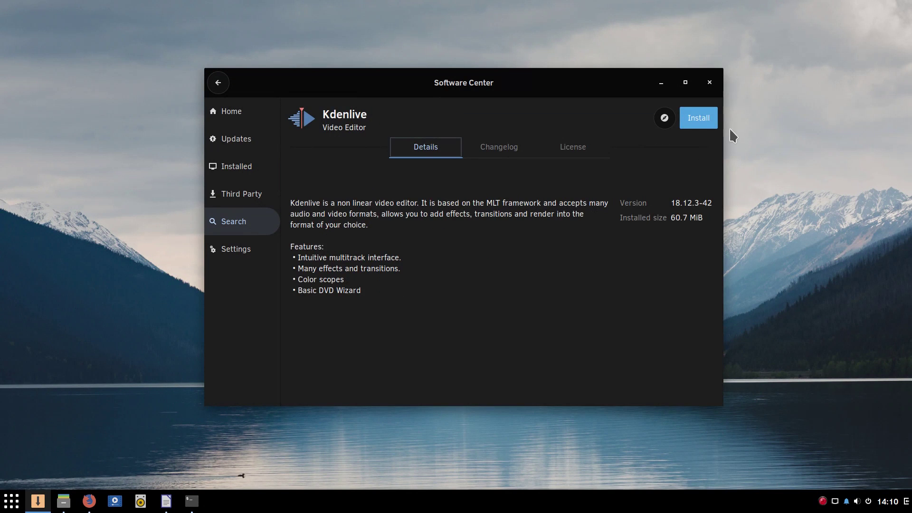
{"action": "left_click", "coordinate": [699, 119]}
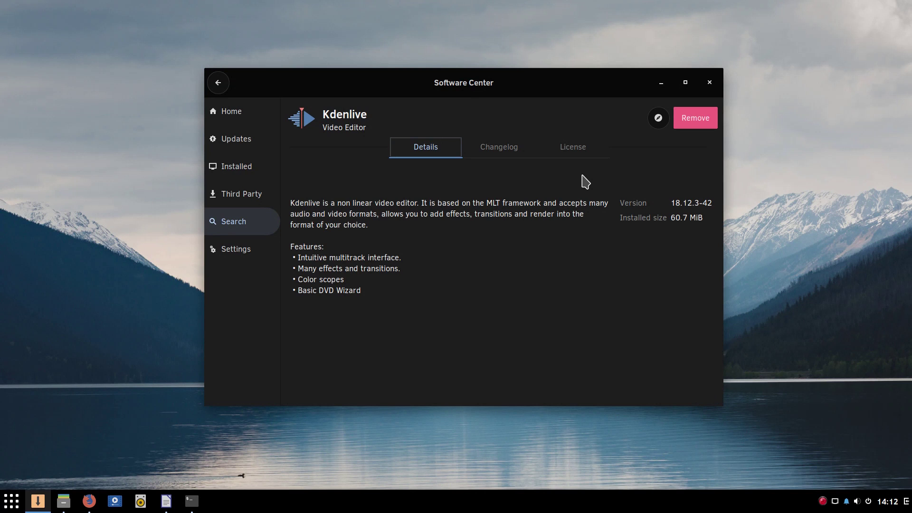
Step: Return to the search page and select the old search text
{"action": "left_click", "coordinate": [250, 227]}
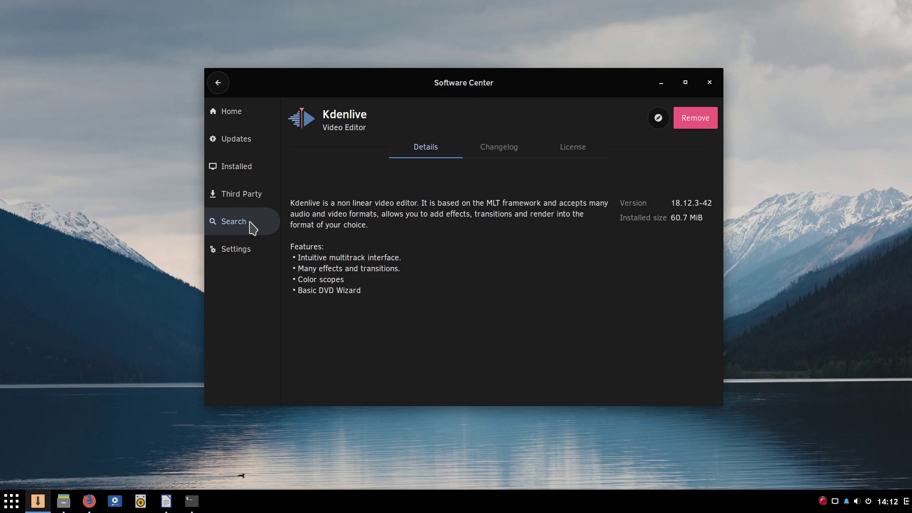
{"action": "left_click", "coordinate": [219, 83]}
{"action": "left_click", "coordinate": [401, 125]}
{"action": "double_click", "coordinate": [401, 124]}
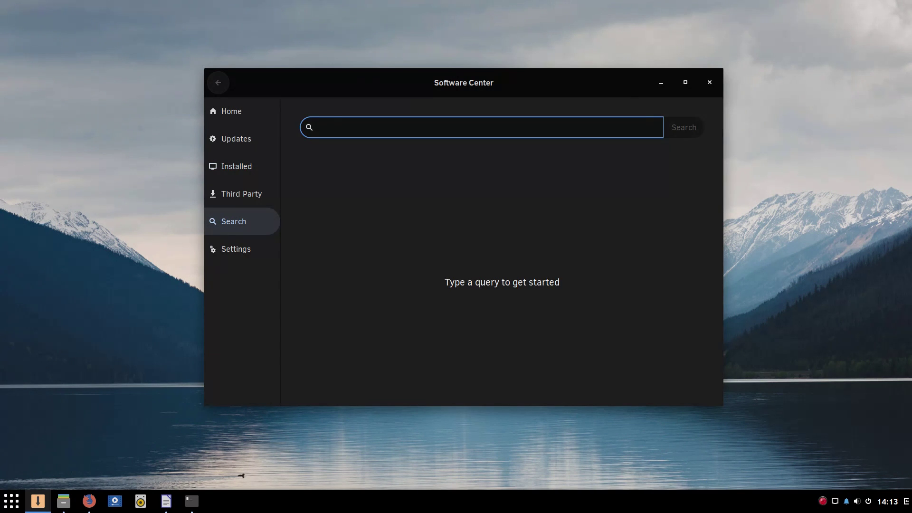
{"action": "type", "text": "simplescreen"}
Step: Search 'simplescreen' and open SimpleScreenRecorder's details, installed at version 0.3.11-18
{"action": "key", "text": "Return"}
{"action": "left_click", "coordinate": [407, 178]}
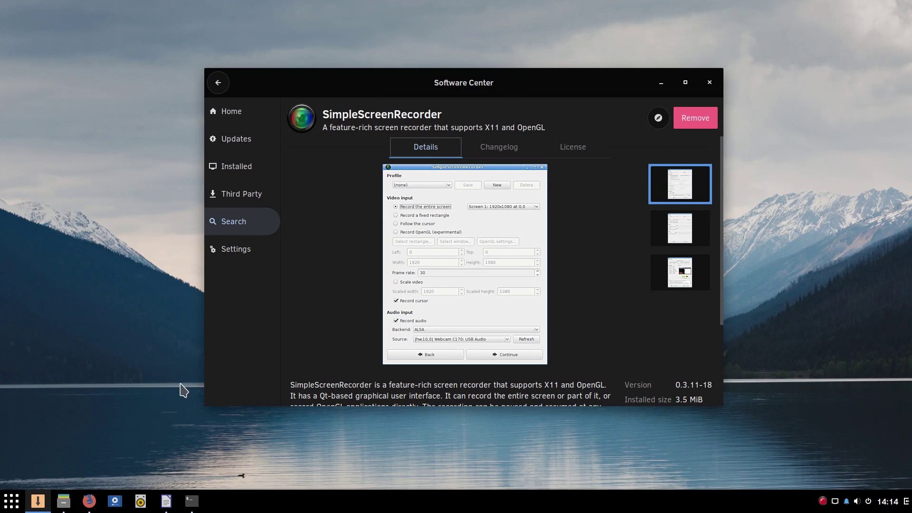
Step: Bring the Molecular Linux page forward and run the search for clustal
{"action": "left_click", "coordinate": [90, 501]}
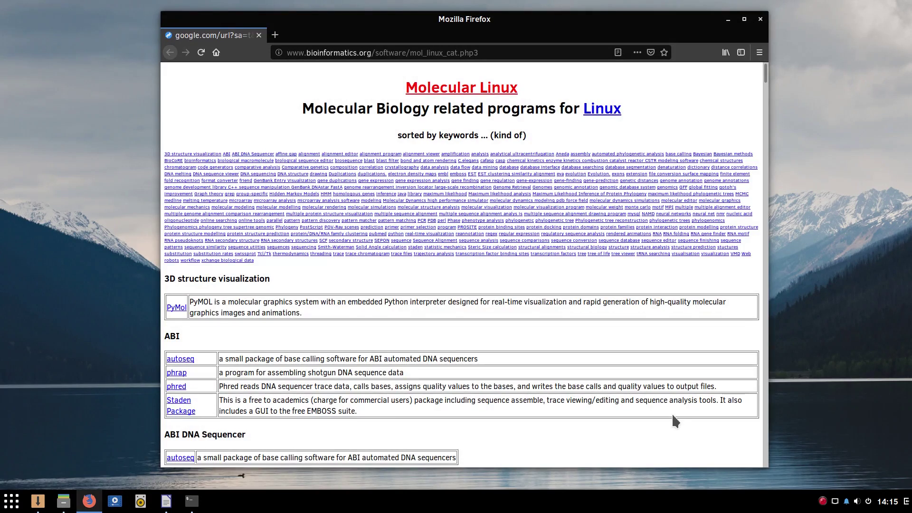
{"action": "scroll", "coordinate": [677, 419], "scroll_direction": "down", "scroll_amount": 3}
{"action": "scroll", "coordinate": [676, 419], "scroll_direction": "down", "scroll_amount": 3}
{"action": "scroll", "coordinate": [677, 419], "scroll_direction": "down", "scroll_amount": 2}
{"action": "scroll", "coordinate": [677, 419], "scroll_direction": "down", "scroll_amount": 2}
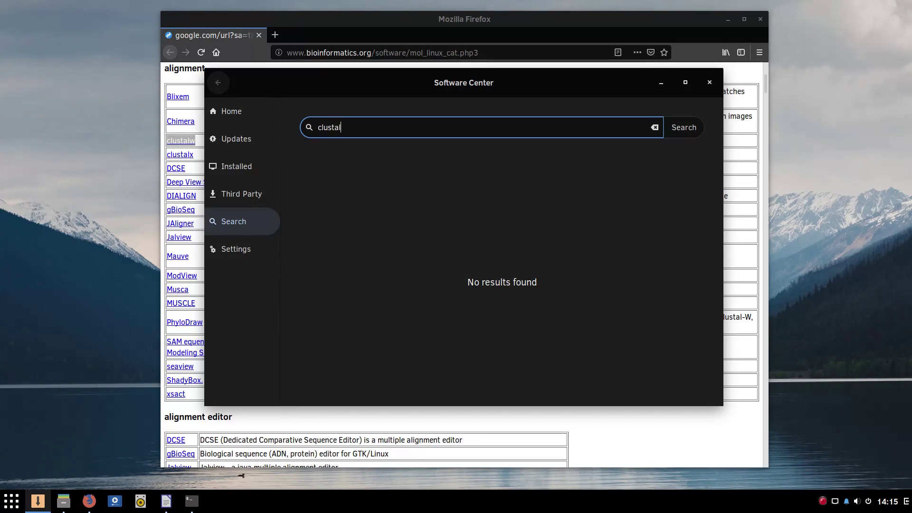
{"action": "key", "text": "Return"}
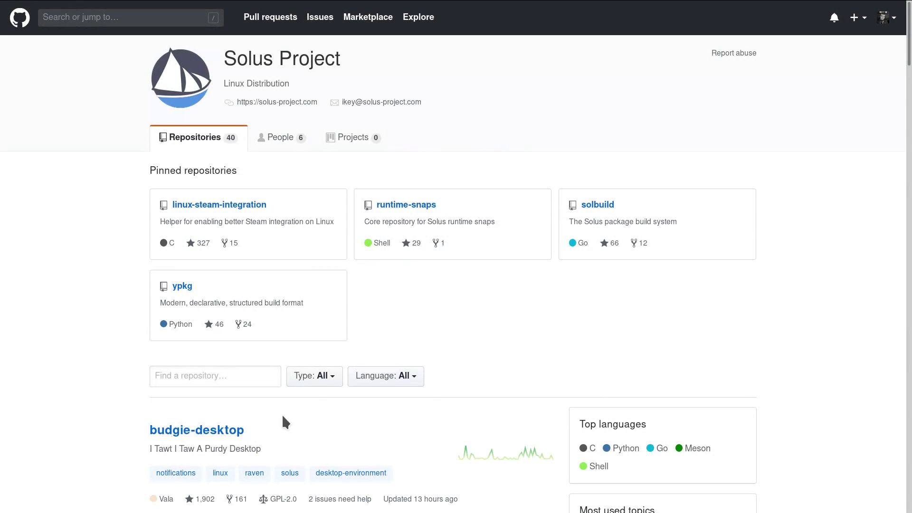
Step: Open the budgie-desktop repository from the Solus Project GitHub page
{"action": "left_click", "coordinate": [214, 436]}
{"action": "scroll", "coordinate": [880, 427], "scroll_direction": "down", "scroll_amount": 5}
{"action": "scroll", "coordinate": [881, 427], "scroll_direction": "down", "scroll_amount": 3}
{"action": "scroll", "coordinate": [883, 435], "scroll_direction": "down", "scroll_amount": 1}
{"action": "scroll", "coordinate": [881, 430], "scroll_direction": "down", "scroll_amount": 4}
{"action": "scroll", "coordinate": [881, 430], "scroll_direction": "down", "scroll_amount": 6}
{"action": "scroll", "coordinate": [882, 429], "scroll_direction": "down", "scroll_amount": 8}
{"action": "scroll", "coordinate": [881, 429], "scroll_direction": "down", "scroll_amount": 4}
{"action": "scroll", "coordinate": [884, 435], "scroll_direction": "down", "scroll_amount": 2}
{"action": "scroll", "coordinate": [884, 435], "scroll_direction": "down", "scroll_amount": 2}
{"action": "scroll", "coordinate": [881, 429], "scroll_direction": "down", "scroll_amount": 5}
{"action": "scroll", "coordinate": [881, 430], "scroll_direction": "down", "scroll_amount": 3}
{"action": "scroll", "coordinate": [881, 429], "scroll_direction": "down", "scroll_amount": 2}
{"action": "scroll", "coordinate": [881, 429], "scroll_direction": "down", "scroll_amount": 1}
{"action": "scroll", "coordinate": [881, 430], "scroll_direction": "down", "scroll_amount": 3}
{"action": "scroll", "coordinate": [881, 430], "scroll_direction": "down", "scroll_amount": 4}
{"action": "scroll", "coordinate": [884, 435], "scroll_direction": "down", "scroll_amount": 2}
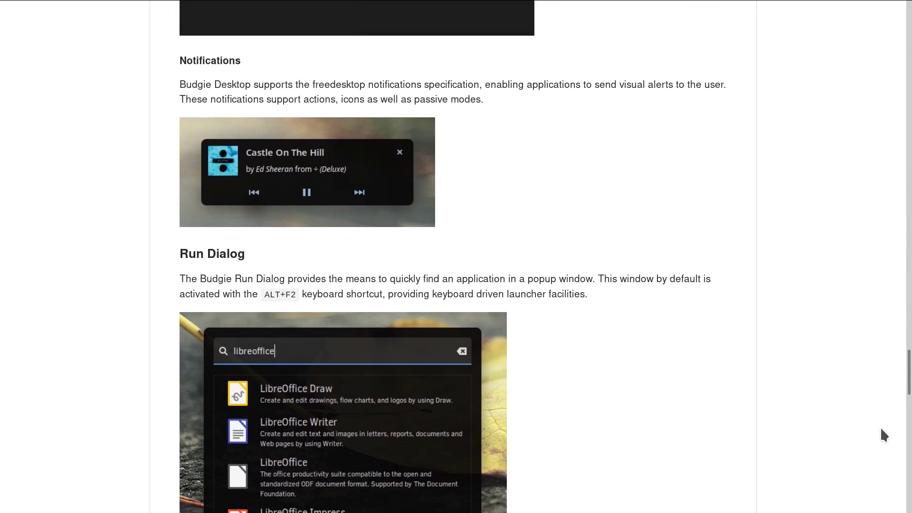
{"action": "scroll", "coordinate": [884, 435], "scroll_direction": "down", "scroll_amount": 4}
{"action": "scroll", "coordinate": [882, 429], "scroll_direction": "down", "scroll_amount": 2}
{"action": "scroll", "coordinate": [882, 429], "scroll_direction": "down", "scroll_amount": 1}
{"action": "scroll", "coordinate": [882, 429], "scroll_direction": "down", "scroll_amount": 2}
{"action": "scroll", "coordinate": [881, 428], "scroll_direction": "down", "scroll_amount": 2}
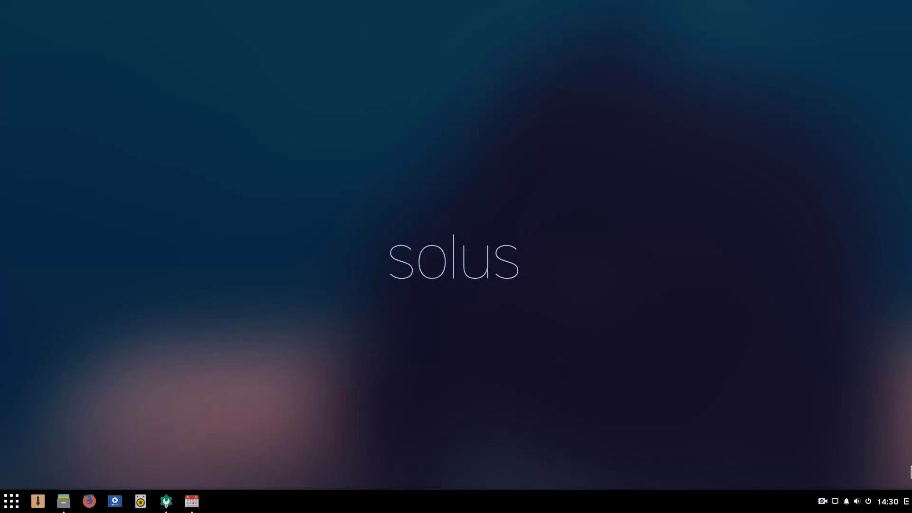
Step: Open settings and calendar, show the desktop, then launch Budgie Desktop Settings via Alt+F2
{"action": "left_click", "coordinate": [166, 502]}
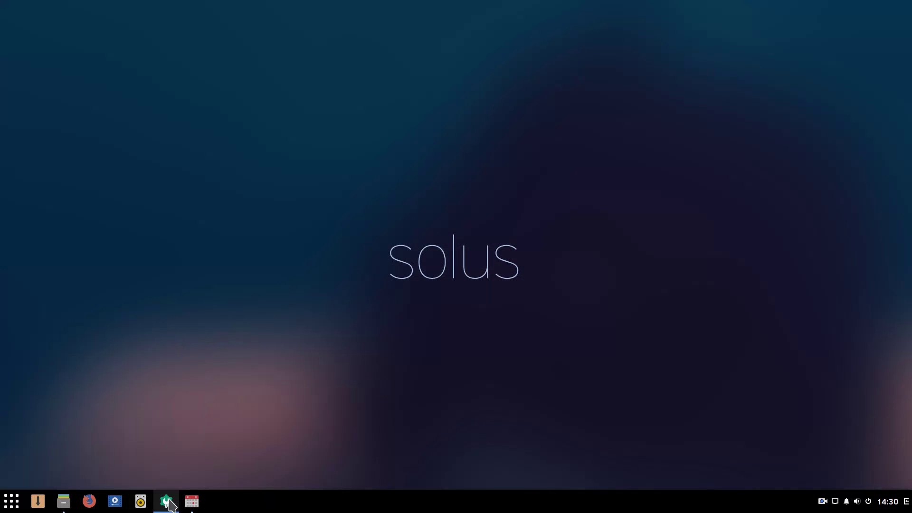
{"action": "left_click", "coordinate": [192, 502]}
{"action": "left_click", "coordinate": [192, 502]}
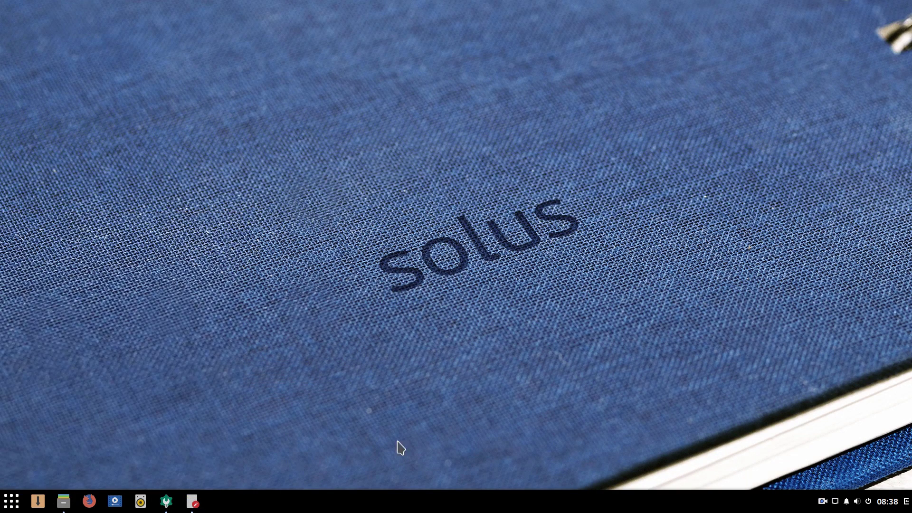
{"action": "left_click", "coordinate": [908, 501]}
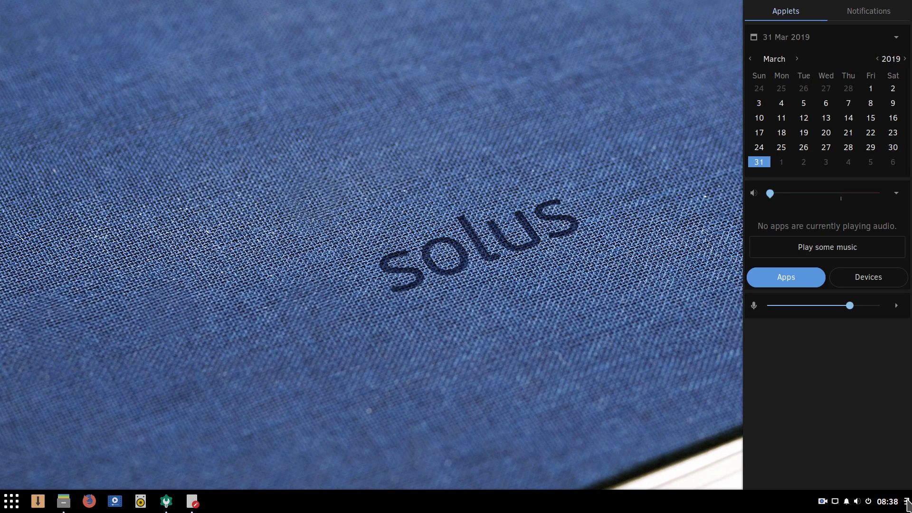
{"action": "left_click", "coordinate": [907, 503]}
{"action": "key", "text": "alt+F2"}
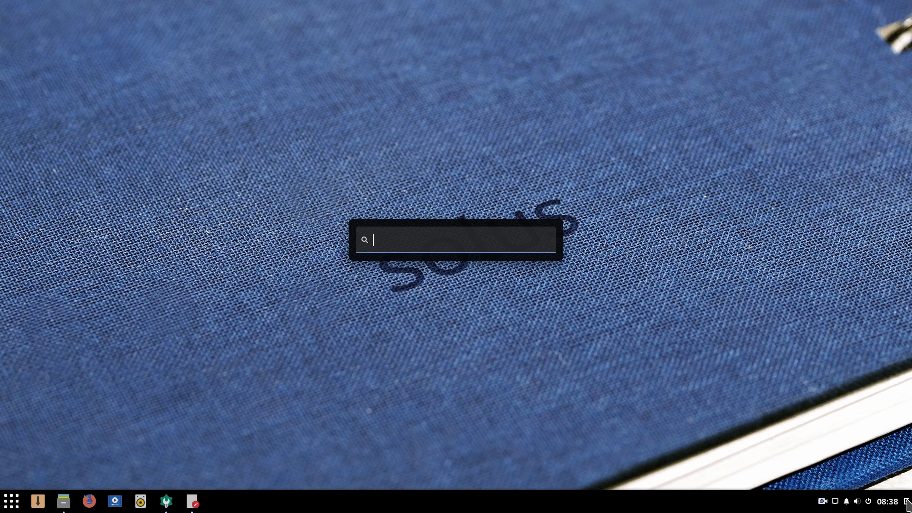
{"action": "type", "text": "setti"}
{"action": "key", "text": "Down"}
{"action": "key", "text": "Down"}
{"action": "key", "text": "Down"}
{"action": "key", "text": "Down"}
{"action": "key", "text": "Return"}
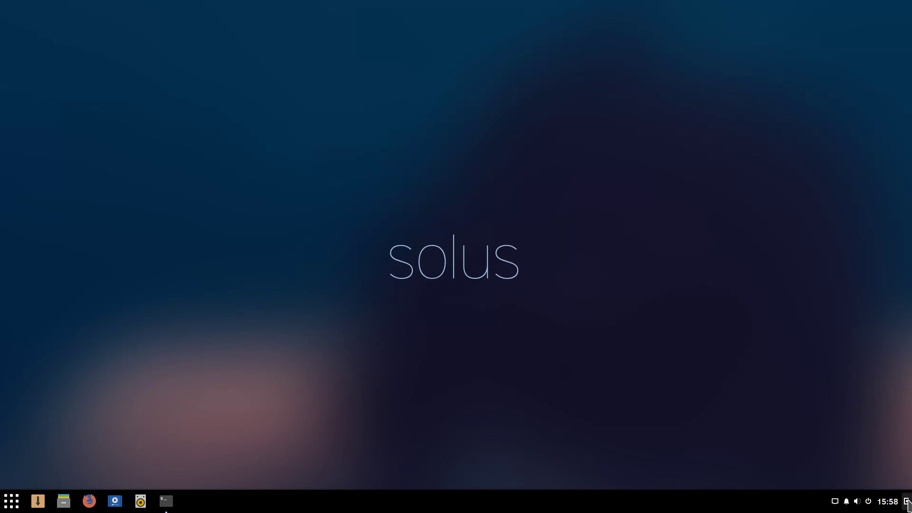
Step: In Raven, check notifications, switch output to Line Out then Analog Output, and cycle devices with Super+A
{"action": "left_click", "coordinate": [907, 501]}
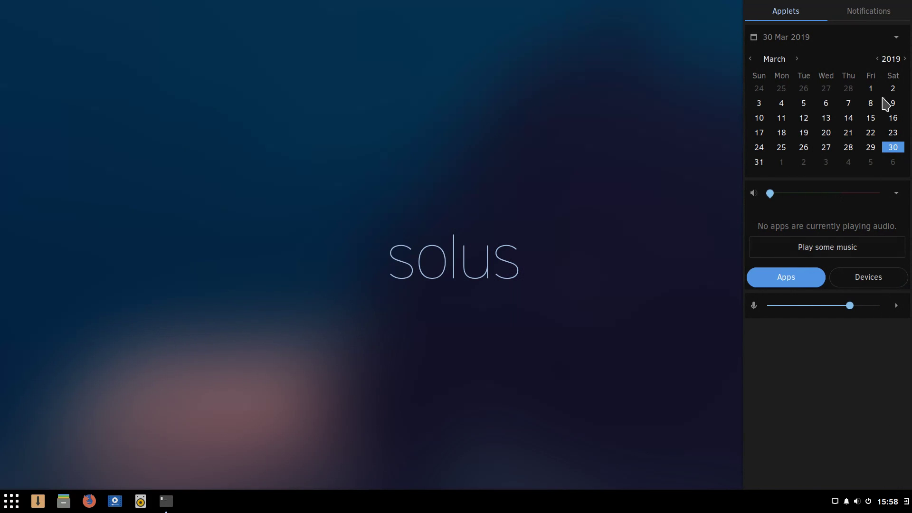
{"action": "left_click", "coordinate": [875, 12]}
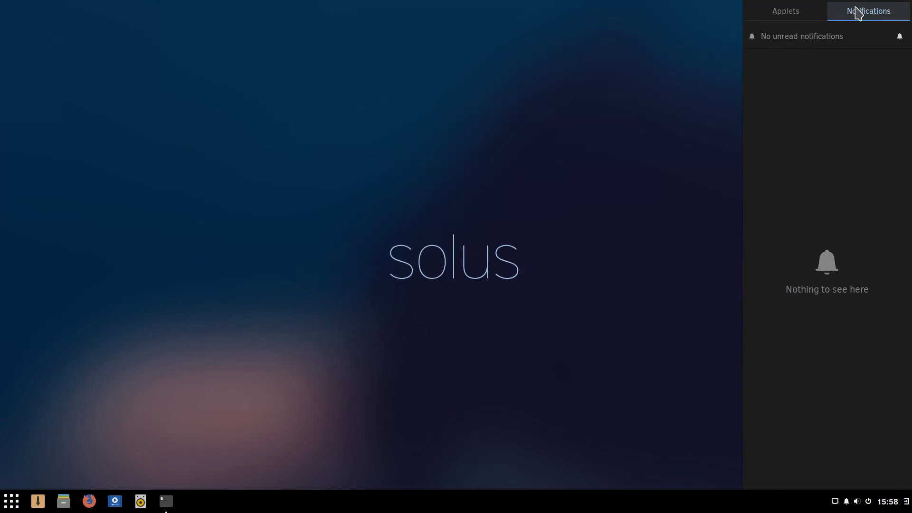
{"action": "left_click", "coordinate": [807, 12]}
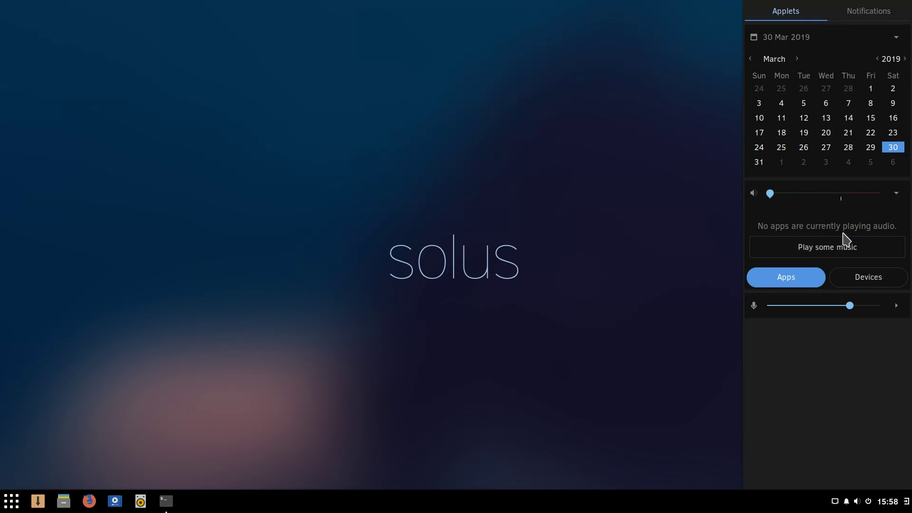
{"action": "left_click", "coordinate": [869, 278]}
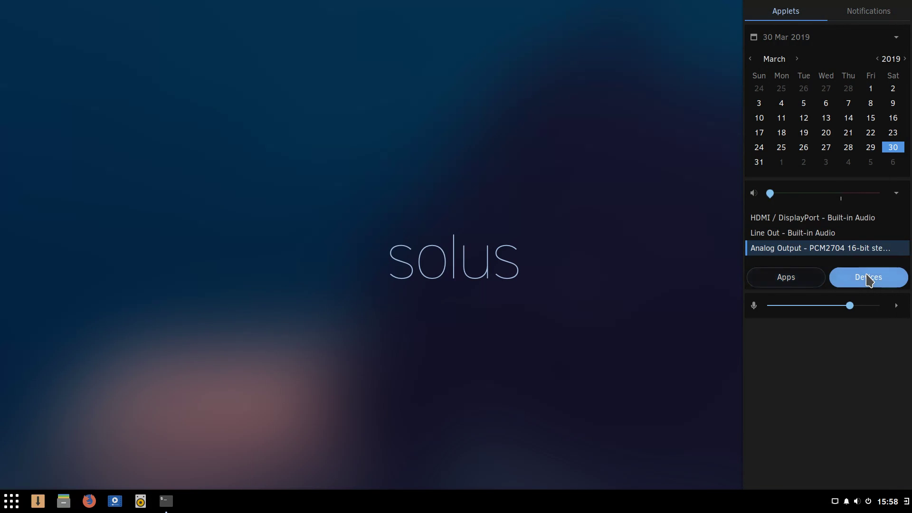
{"action": "left_click", "coordinate": [858, 233]}
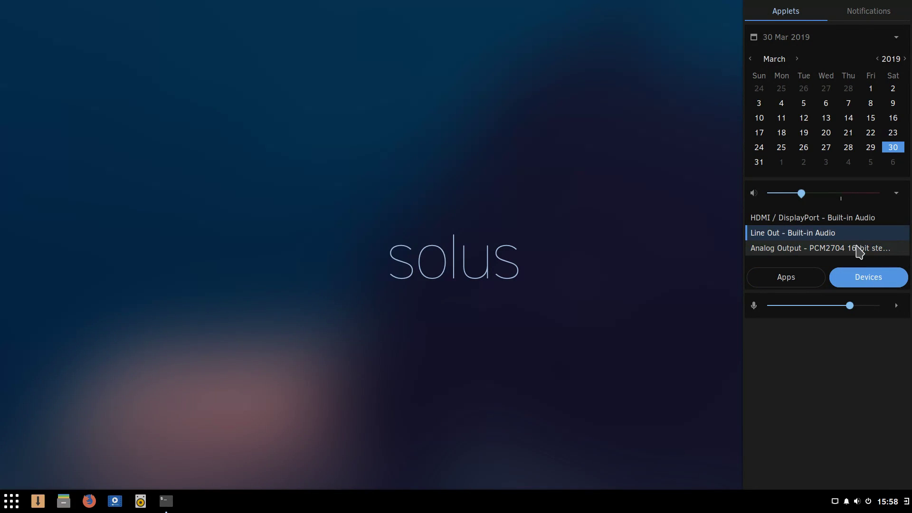
{"action": "left_click", "coordinate": [859, 249]}
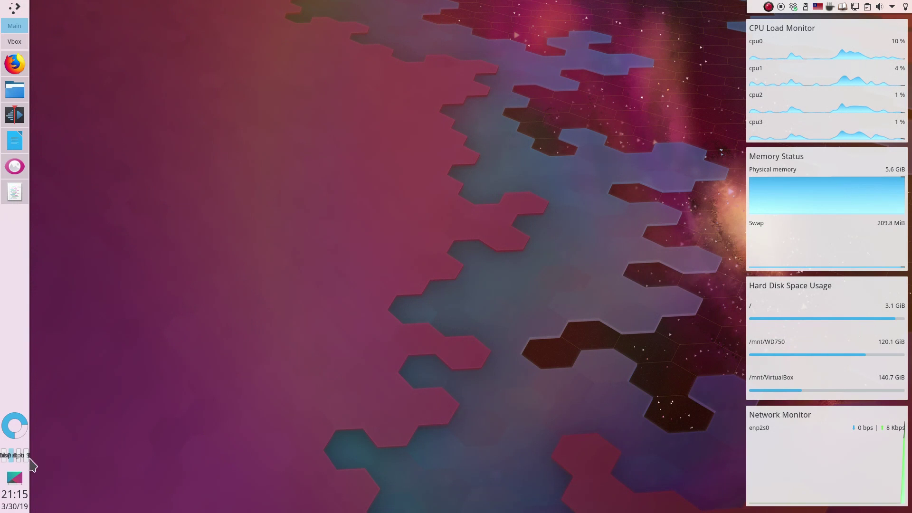
{"action": "key", "text": "super+a"}
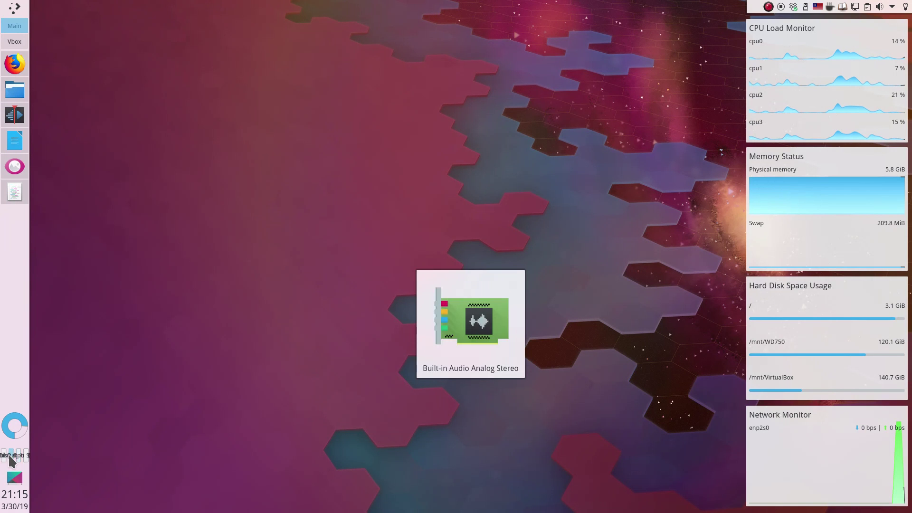
{"action": "key", "text": "super+a"}
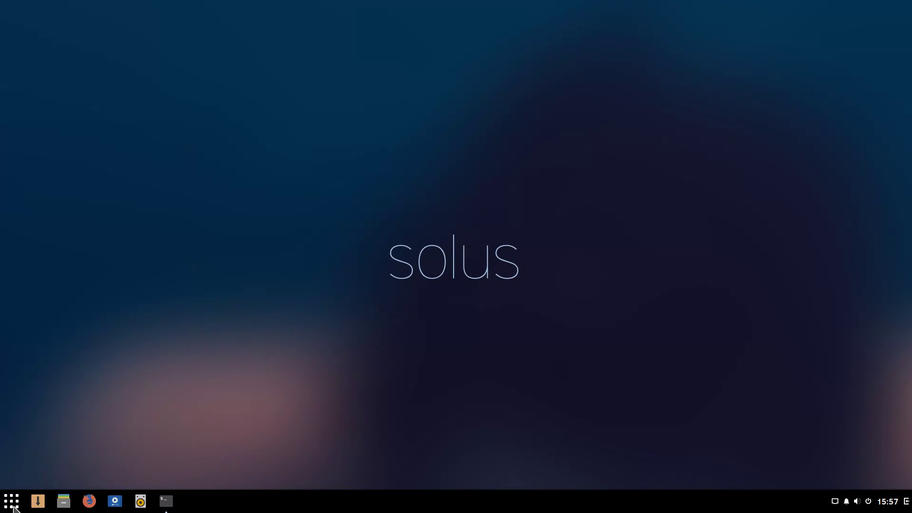
Step: Launch Budgie Desktop Settings and browse the Desktop, Fonts, Raven, Windows and Bottom Panel pages
{"action": "left_click", "coordinate": [12, 500]}
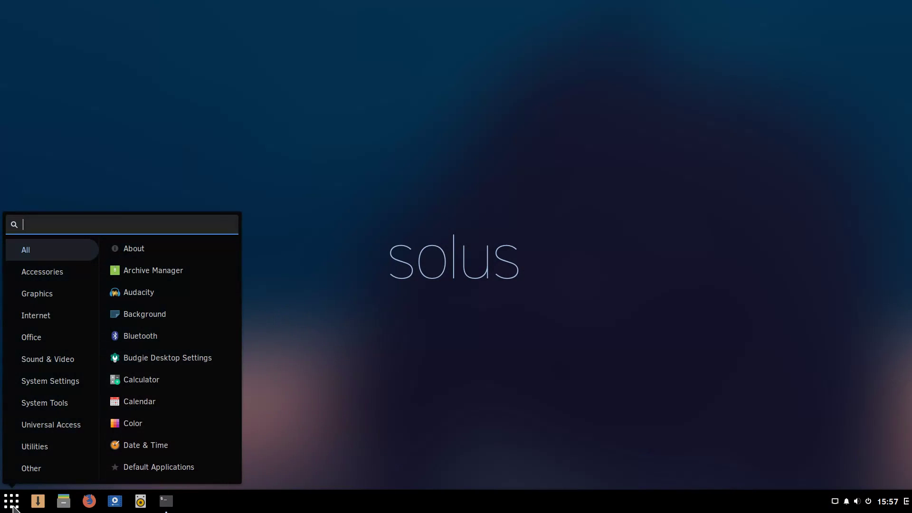
{"action": "left_click", "coordinate": [156, 364]}
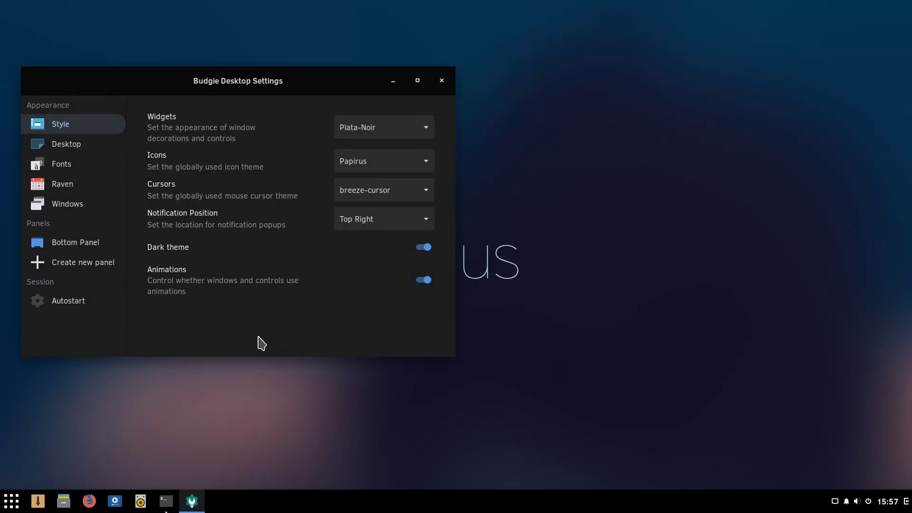
{"action": "left_click", "coordinate": [97, 148]}
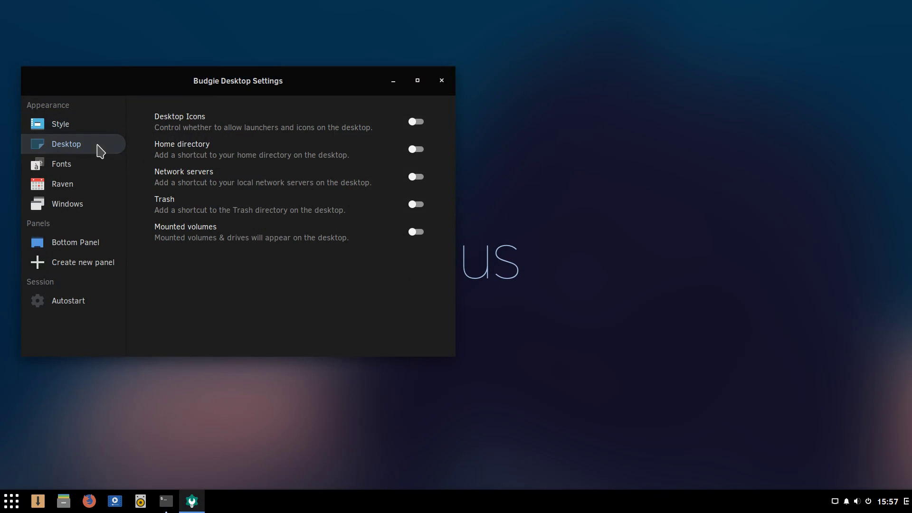
{"action": "left_click", "coordinate": [97, 172]}
{"action": "left_click", "coordinate": [93, 189]}
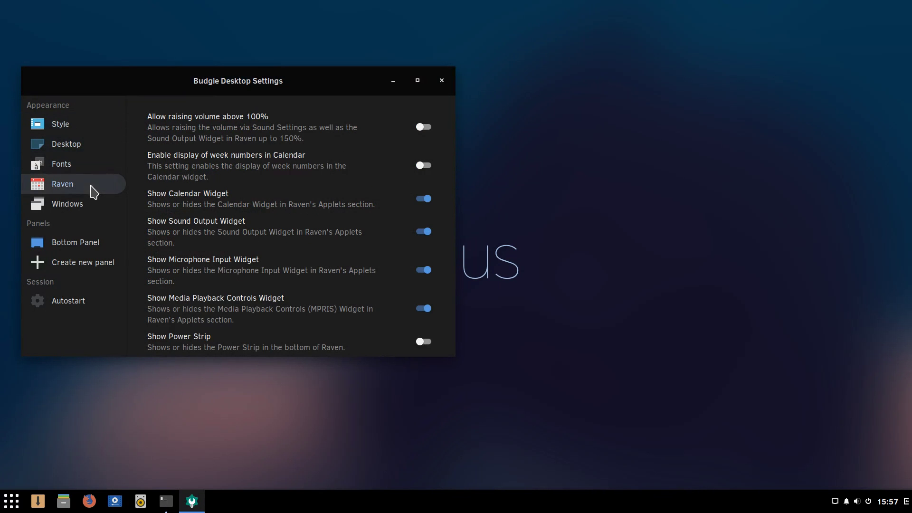
{"action": "left_click", "coordinate": [89, 207]}
{"action": "left_click", "coordinate": [85, 244]}
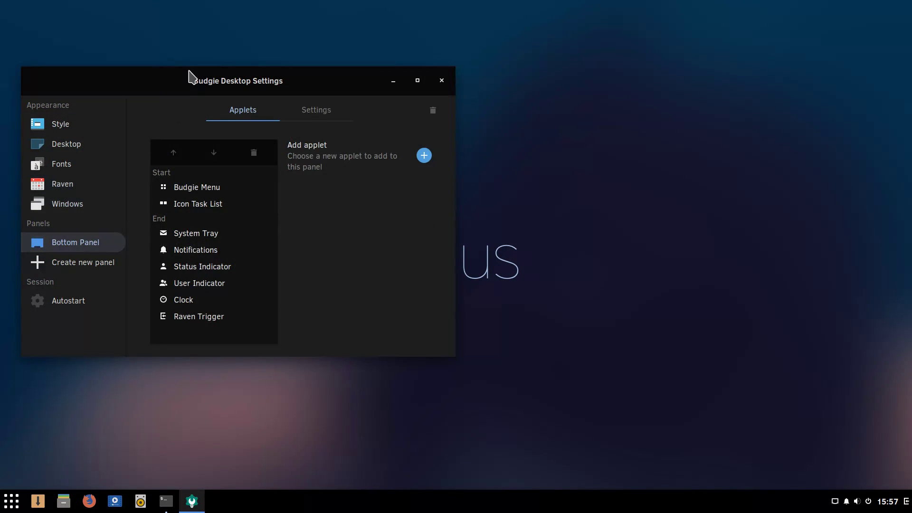
{"action": "left_click_drag", "start_coordinate": [190, 72], "coordinate": [245, 66]}
Step: Set the bottom panel's position to Left, then back to Bottom
{"action": "left_click", "coordinate": [371, 107]}
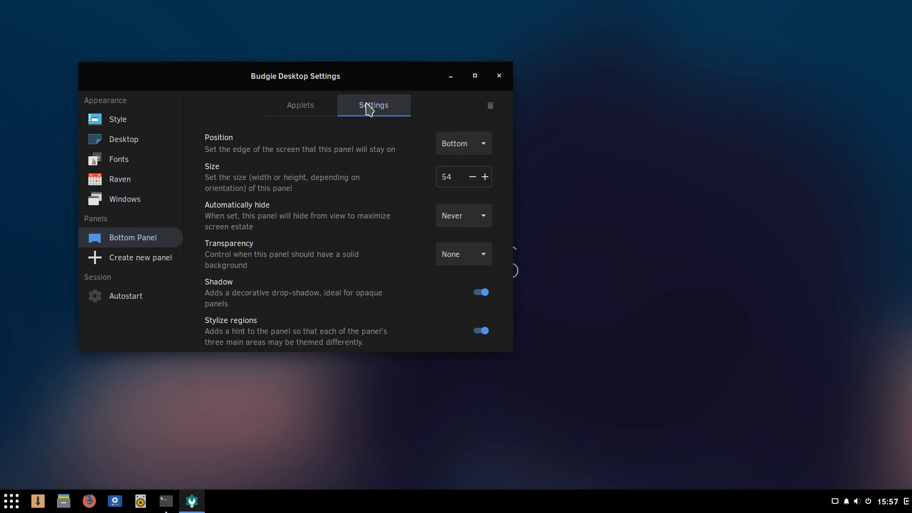
{"action": "left_click", "coordinate": [463, 143]}
{"action": "left_click", "coordinate": [461, 167]}
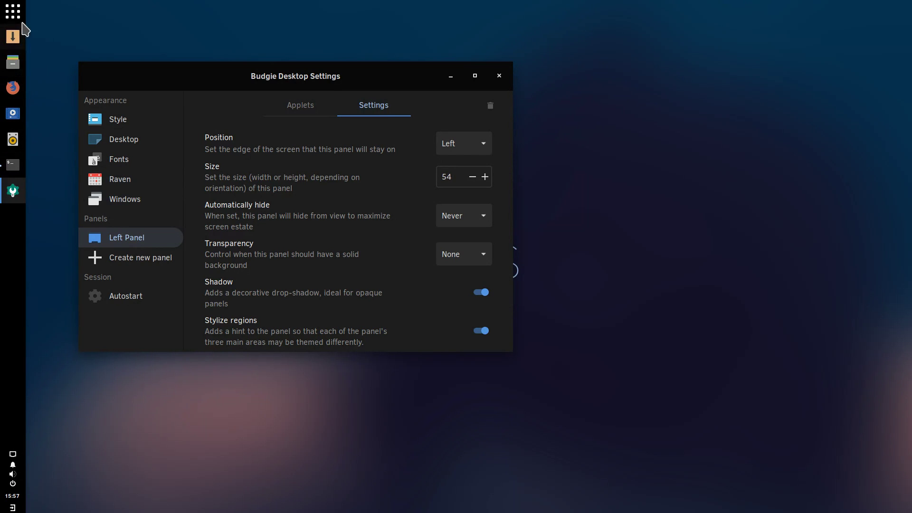
{"action": "left_click", "coordinate": [457, 143]}
{"action": "left_click", "coordinate": [467, 137]}
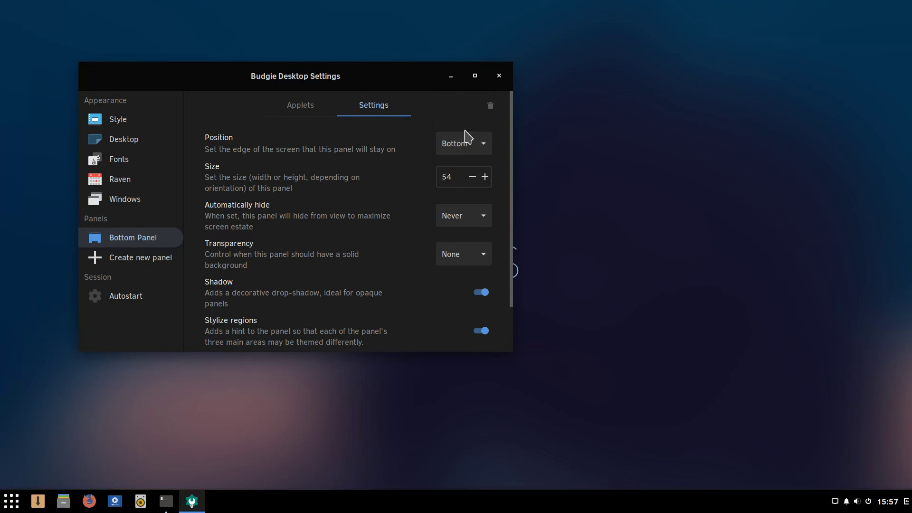
Step: Browse back through the Windows, Raven, Fonts and Desktop pages to Style settings
{"action": "left_click", "coordinate": [143, 200]}
{"action": "left_click", "coordinate": [150, 187]}
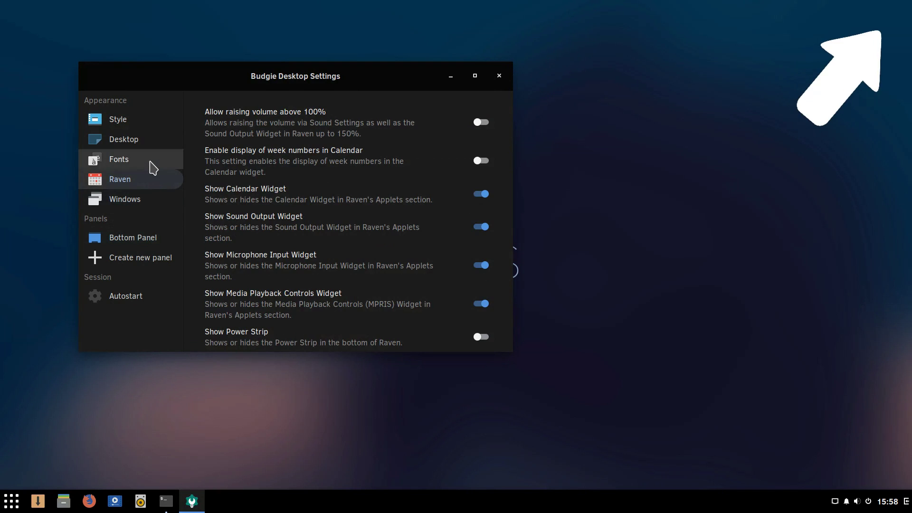
{"action": "left_click", "coordinate": [152, 164]}
{"action": "left_click", "coordinate": [151, 141]}
{"action": "left_click", "coordinate": [152, 127]}
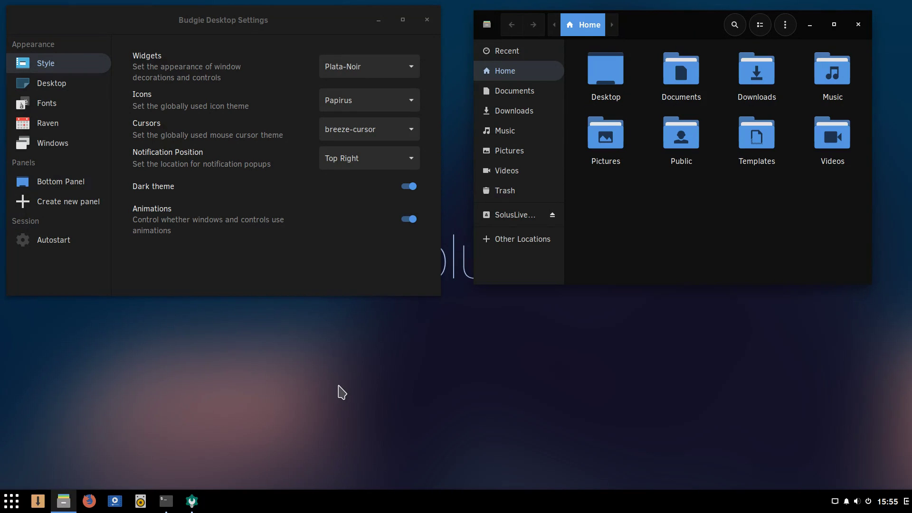
Step: Peek at the Raven sidebar and app menu, then set the widget theme to Default
{"action": "left_click", "coordinate": [906, 502]}
{"action": "left_click", "coordinate": [12, 501]}
{"action": "left_click", "coordinate": [384, 66]}
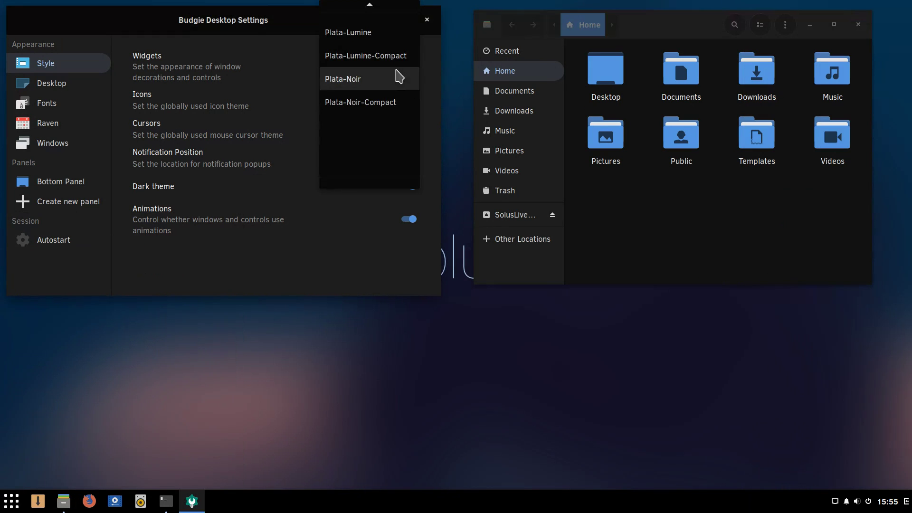
{"action": "scroll", "coordinate": [397, 76], "scroll_direction": "up", "scroll_amount": 2}
{"action": "left_click", "coordinate": [381, 24]}
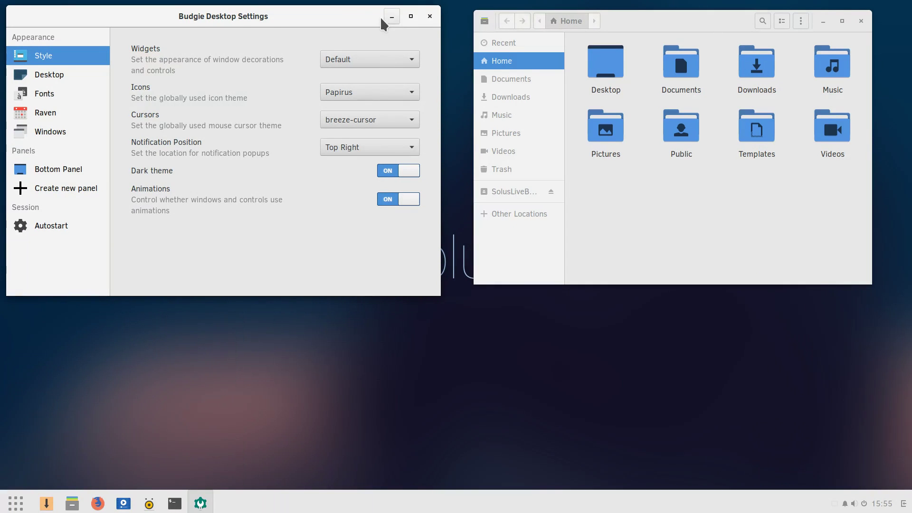
Step: Open and close the Raven applets sidebar and the application menu
{"action": "left_click", "coordinate": [907, 503]}
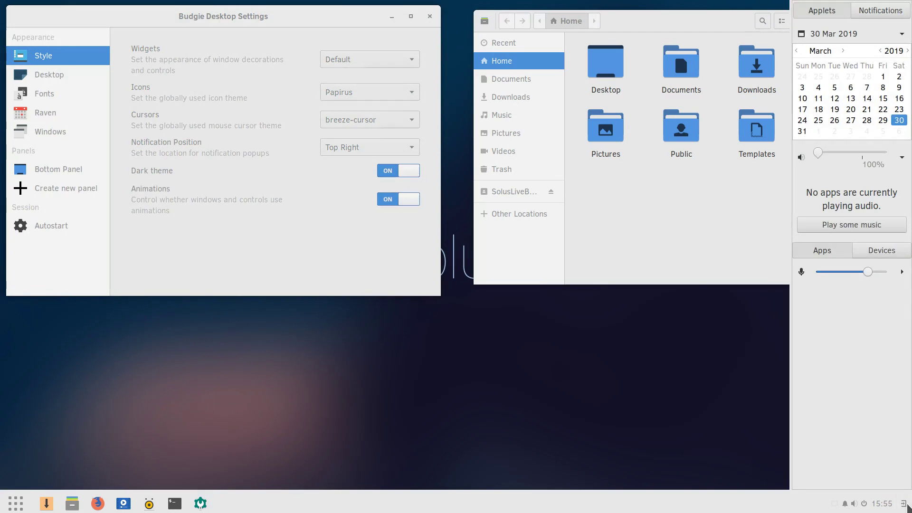
{"action": "left_click", "coordinate": [906, 503]}
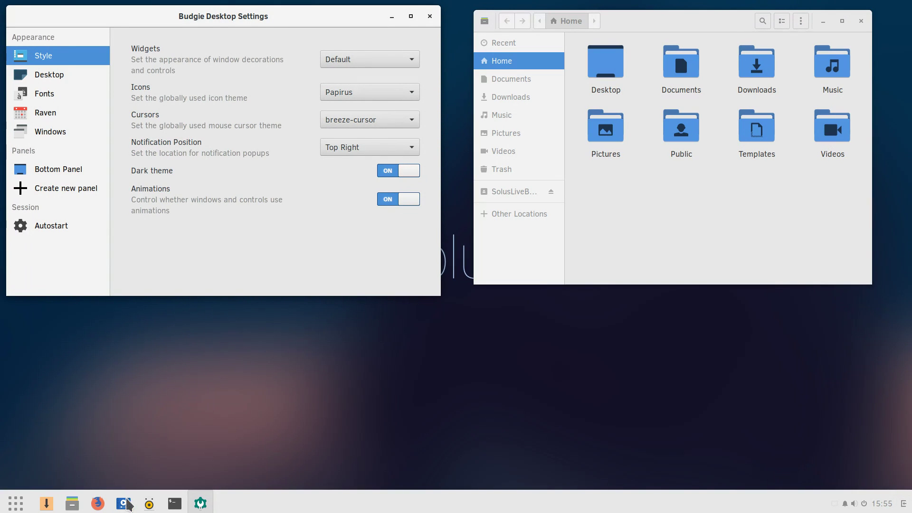
{"action": "left_click", "coordinate": [14, 503]}
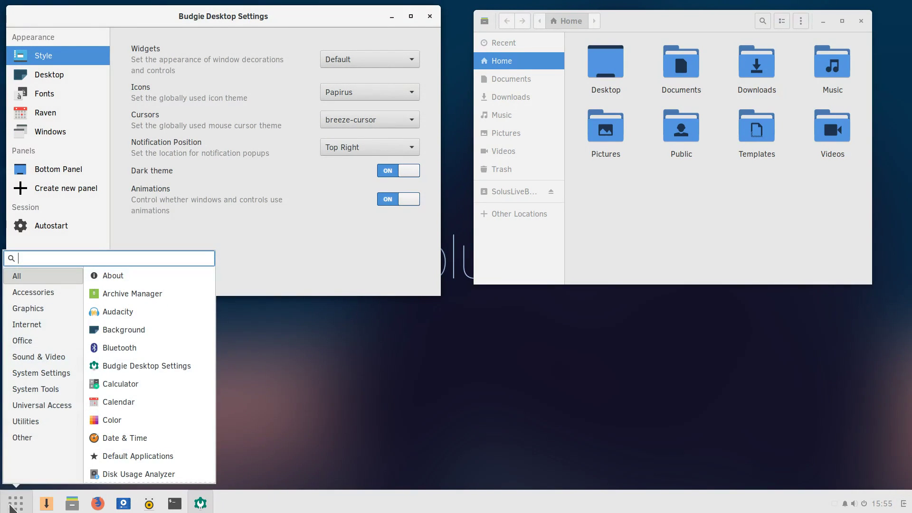
{"action": "left_click", "coordinate": [15, 503]}
Step: Apply the Plata-Lumine-Compact widget theme, then close the Raven sidebar
{"action": "left_click", "coordinate": [391, 62]}
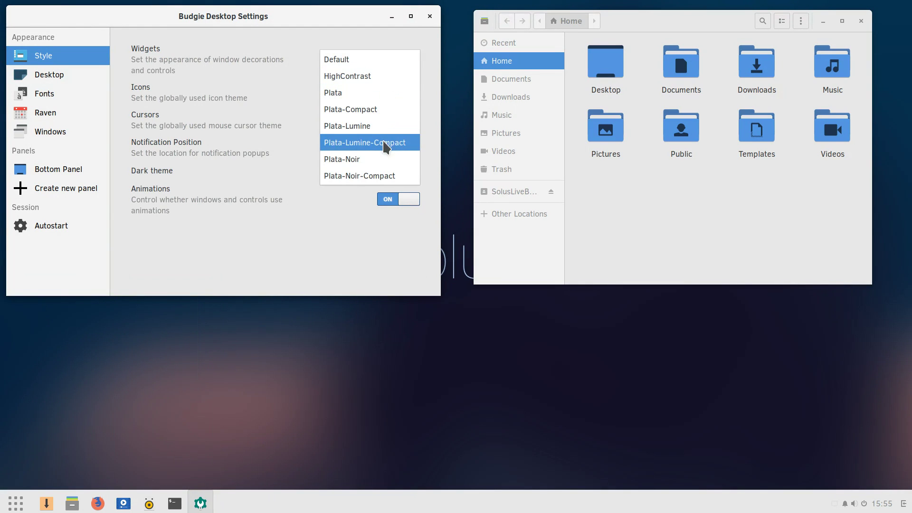
{"action": "left_click", "coordinate": [385, 142]}
{"action": "left_click", "coordinate": [704, 213]}
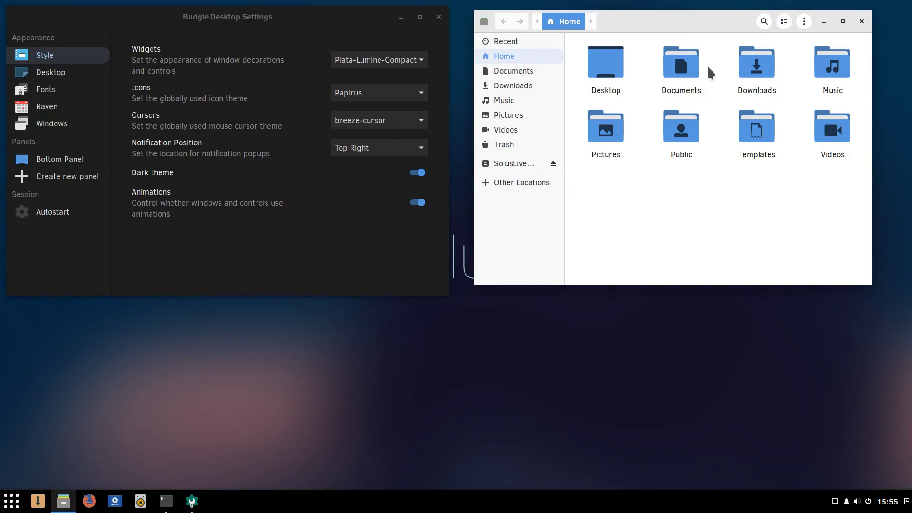
{"action": "left_click", "coordinate": [10, 502]}
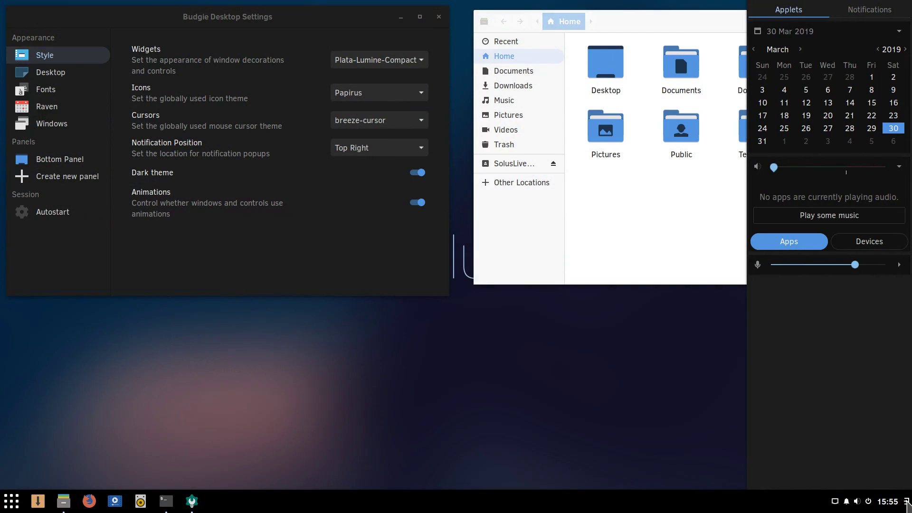
{"action": "left_click", "coordinate": [906, 501]}
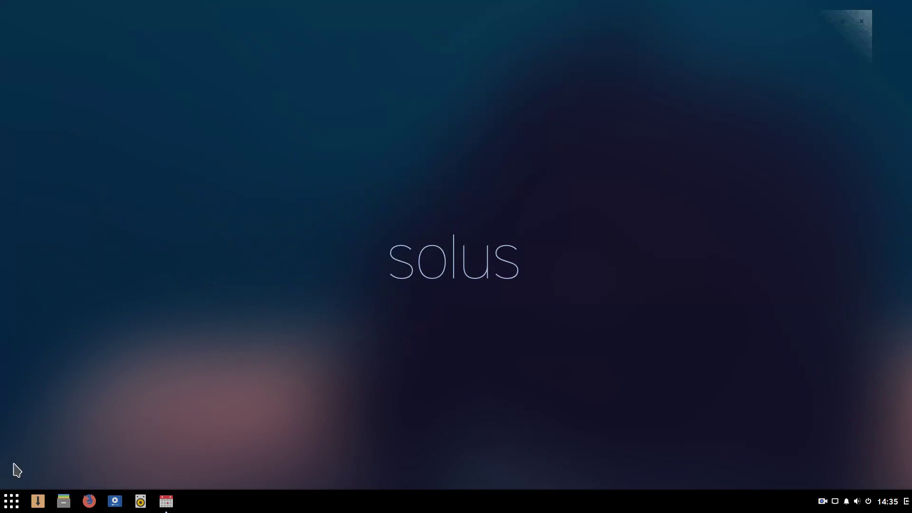
{"action": "left_click", "coordinate": [9, 501]}
{"action": "type", "text": "g"}
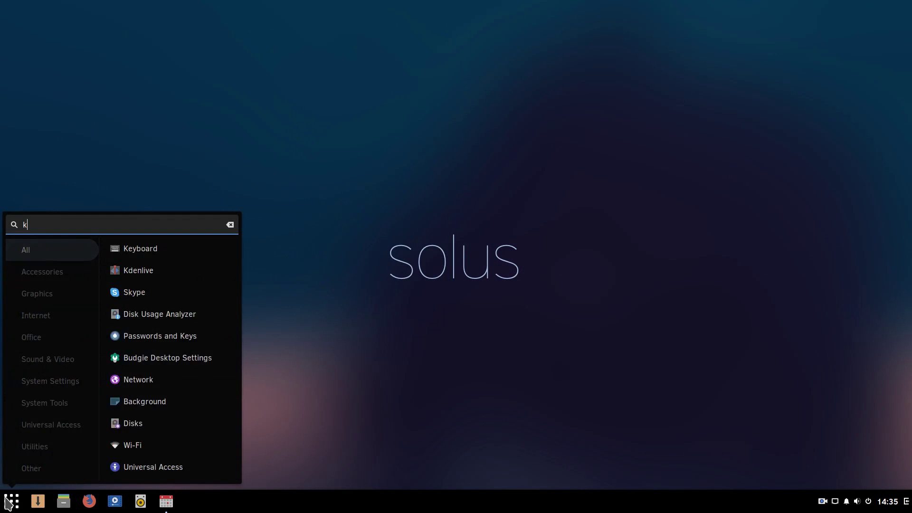
{"action": "type", "text": "edit"}
{"action": "key", "text": "Return"}
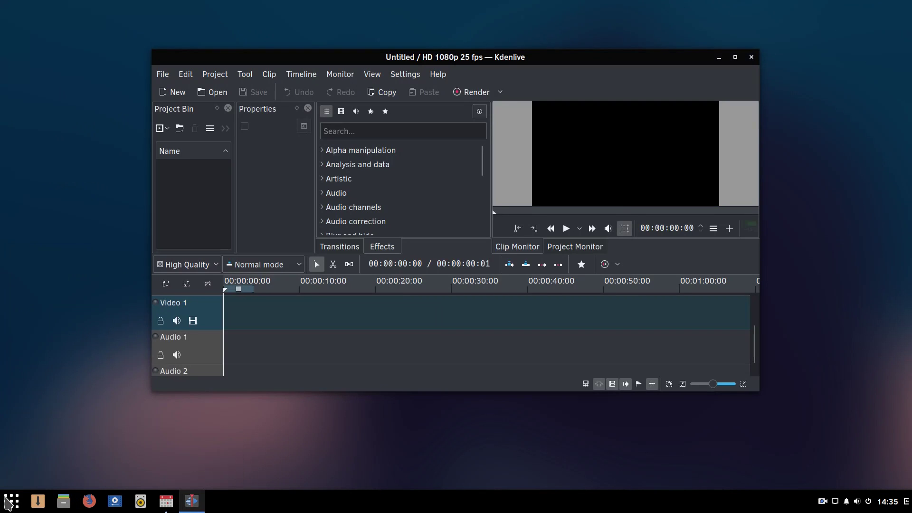
{"action": "double_click", "coordinate": [583, 59]}
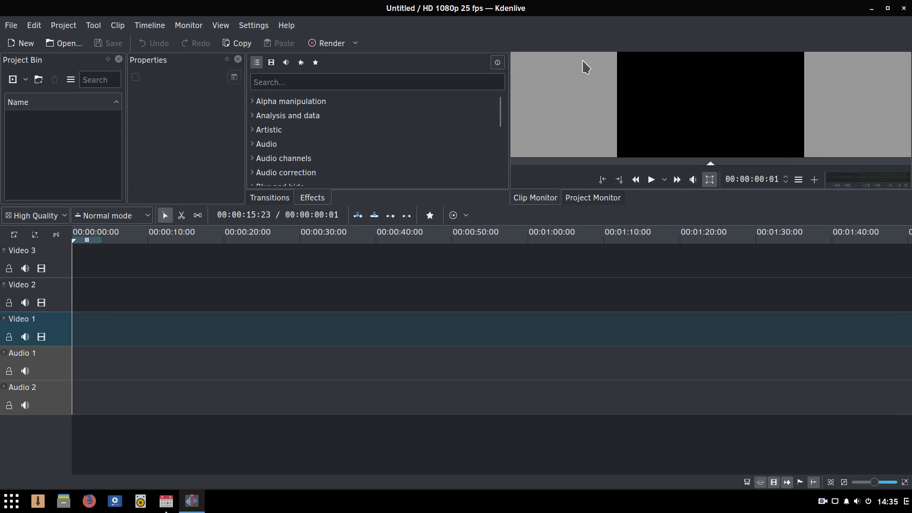
{"action": "double_click", "coordinate": [593, 16]}
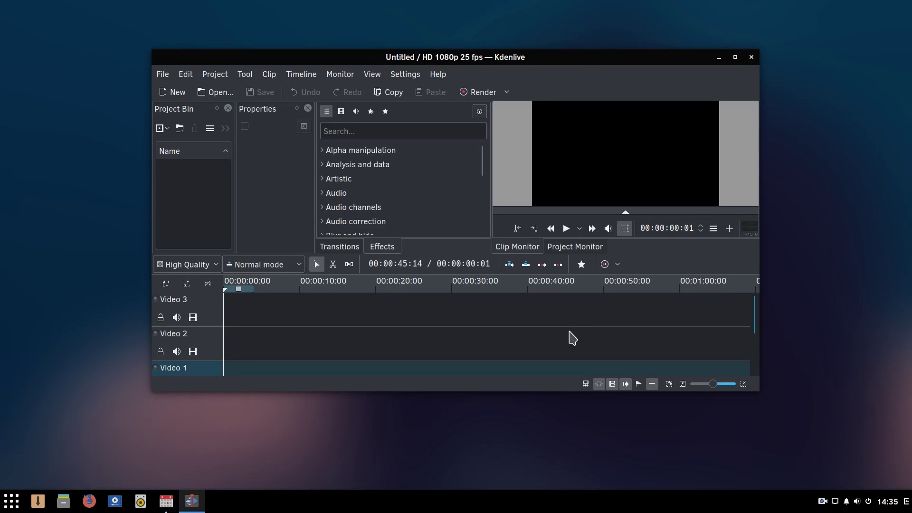
{"action": "left_click_drag", "start_coordinate": [558, 391], "coordinate": [548, 449]}
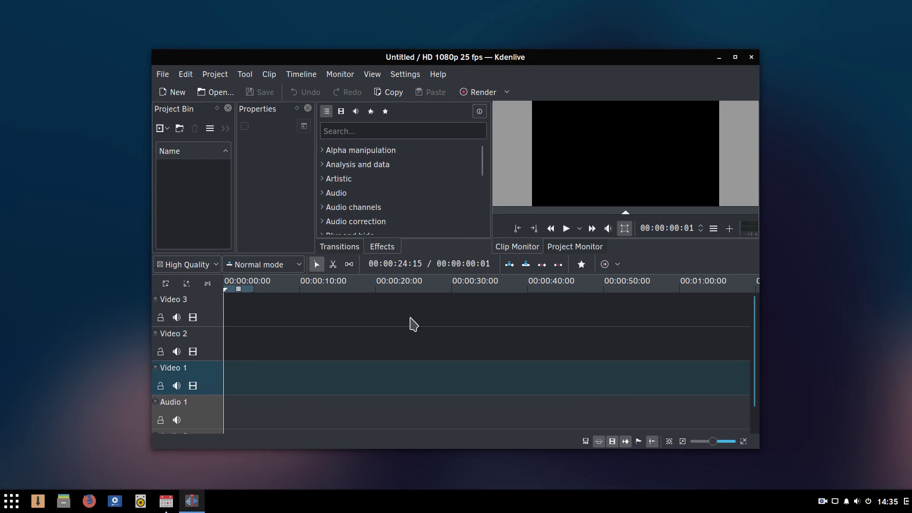
{"action": "left_click", "coordinate": [752, 57]}
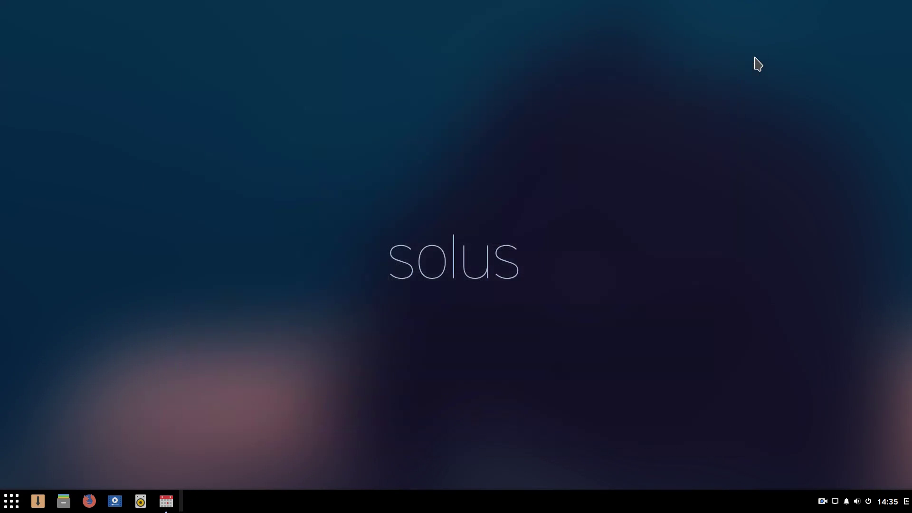
{"action": "left_click", "coordinate": [14, 501]}
{"action": "type", "text": "auda"}
{"action": "key", "text": "Down"}
{"action": "key", "text": "Return"}
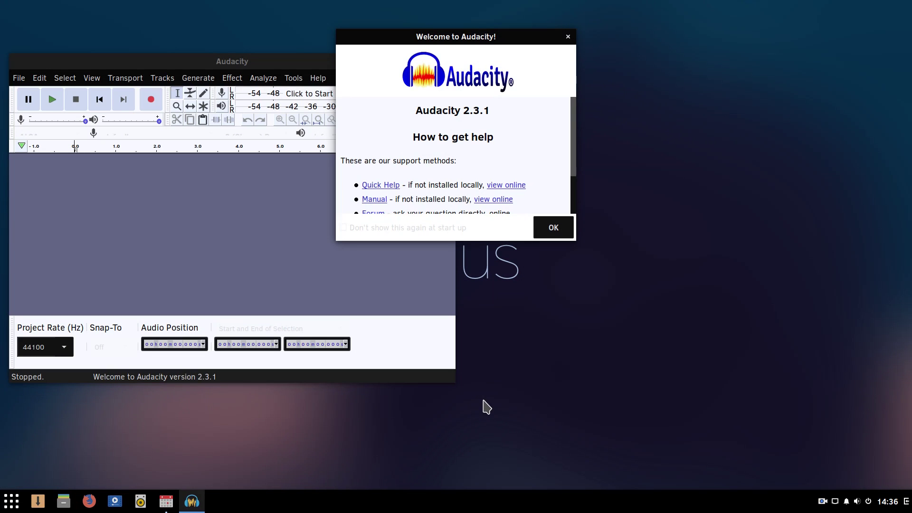
{"action": "left_click", "coordinate": [552, 229]}
{"action": "left_click_drag", "start_coordinate": [315, 62], "coordinate": [509, 31]}
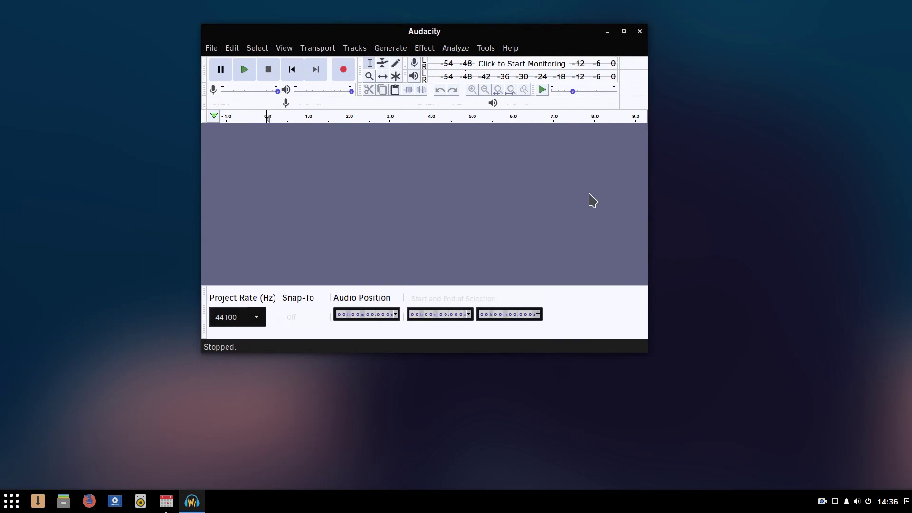
{"action": "left_click_drag", "start_coordinate": [651, 349], "coordinate": [713, 406]}
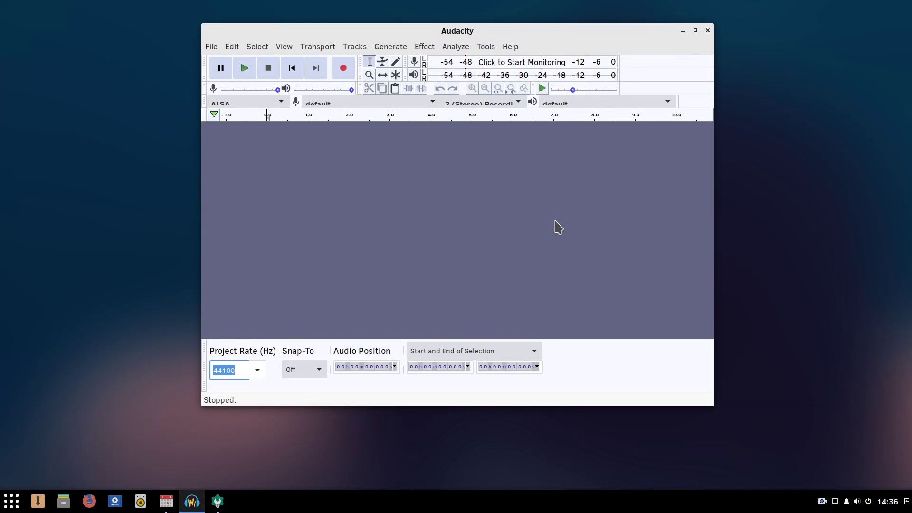
{"action": "left_click", "coordinate": [707, 31]}
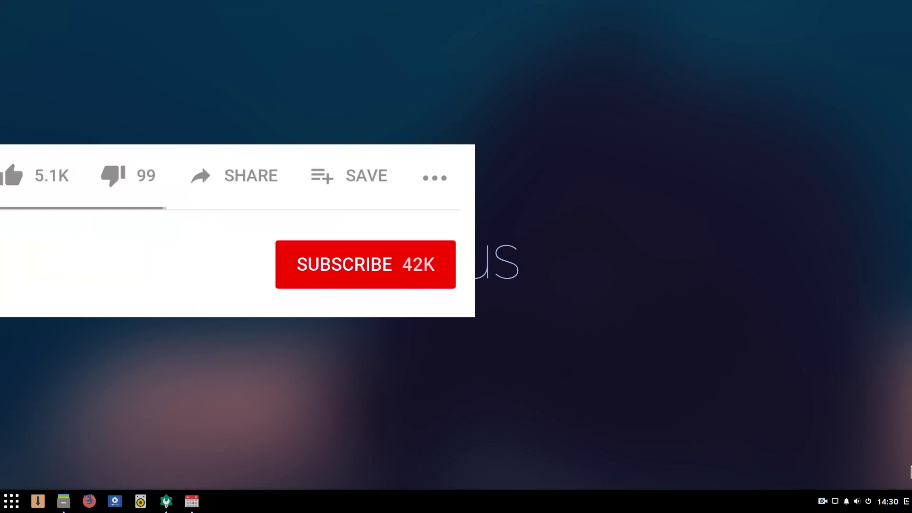
{"action": "left_click", "coordinate": [402, 175]}
{"action": "left_click", "coordinate": [724, 273]}
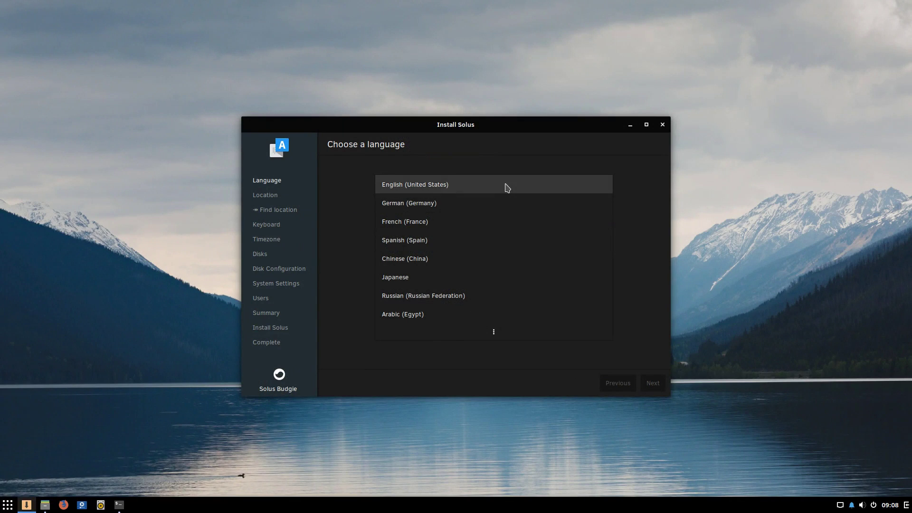
Step: Choose English (United States) and enable automatic location detection
{"action": "left_click", "coordinate": [506, 187]}
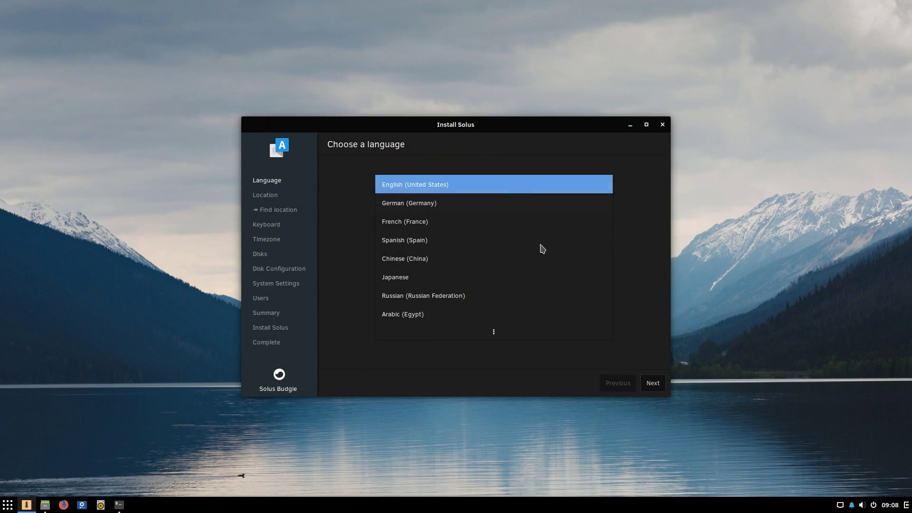
{"action": "left_click", "coordinate": [652, 389]}
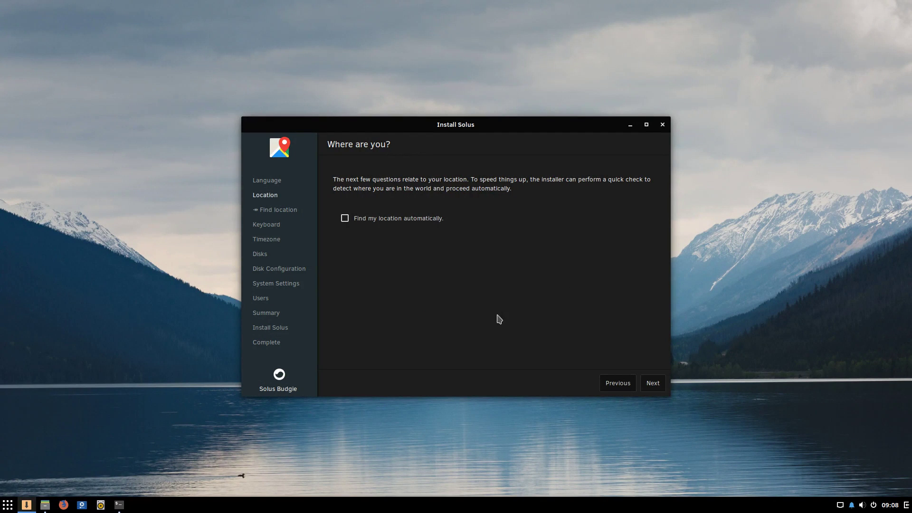
{"action": "left_click", "coordinate": [344, 220]}
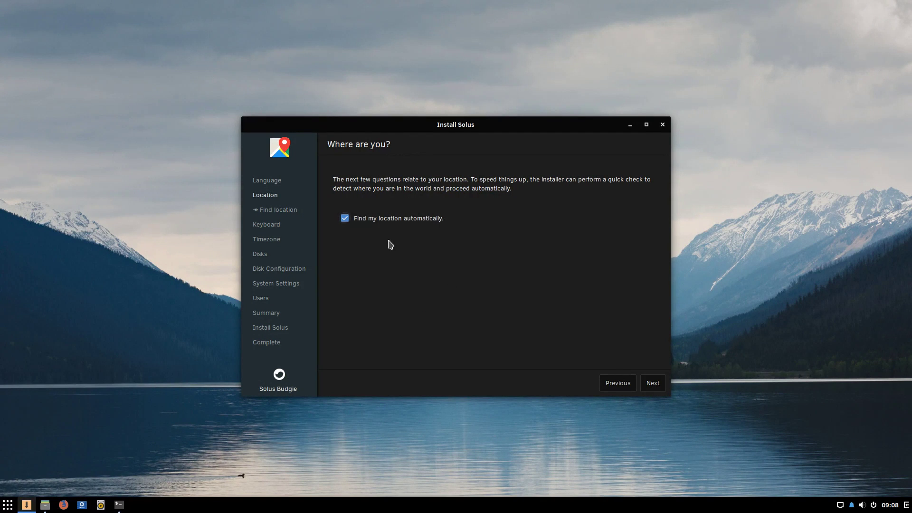
{"action": "left_click", "coordinate": [654, 387]}
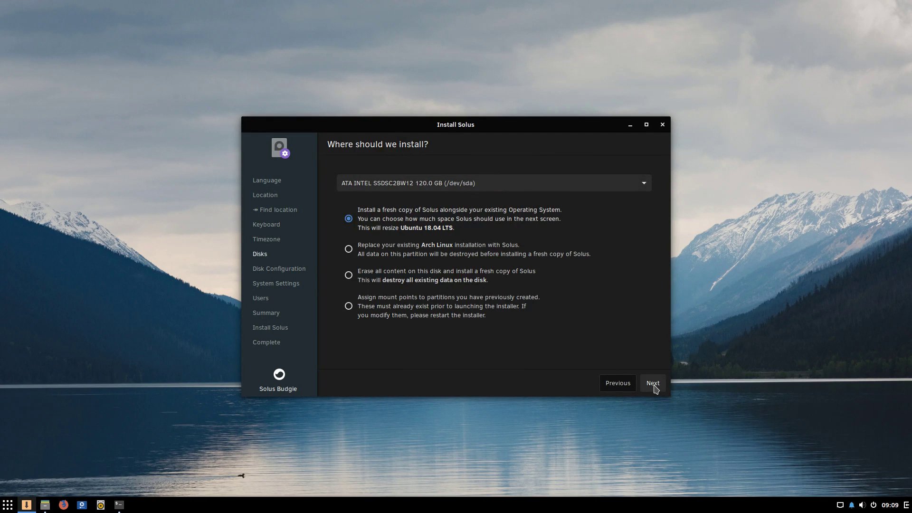
Step: Assign mount points manually (root /dev/sda6, swap /dev/sda5), hostname solus, no bootloader
{"action": "left_click", "coordinate": [398, 306]}
{"action": "left_click", "coordinate": [654, 385]}
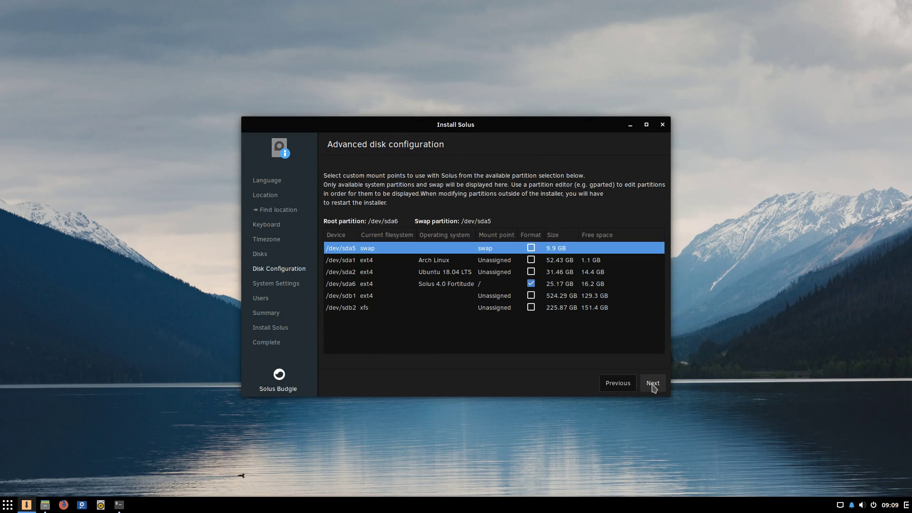
{"action": "left_click", "coordinate": [655, 386]}
{"action": "type", "text": "solus"}
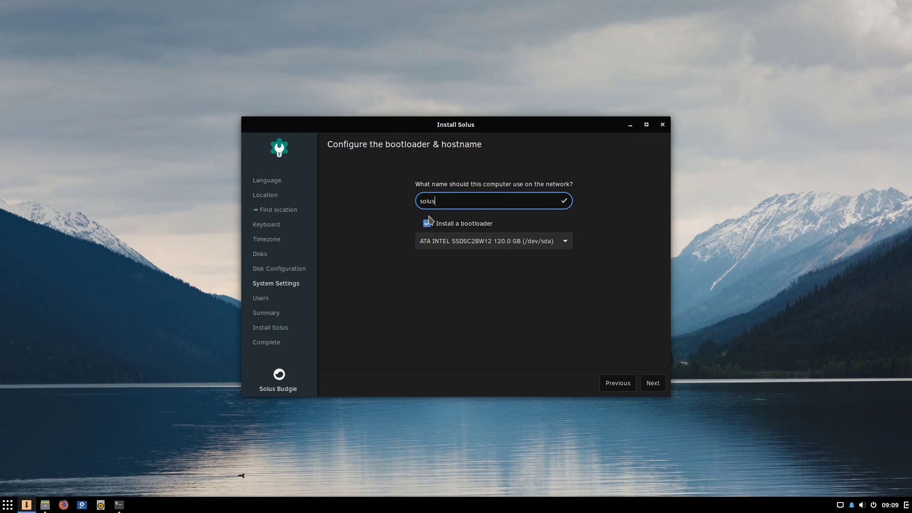
{"action": "left_click", "coordinate": [428, 224]}
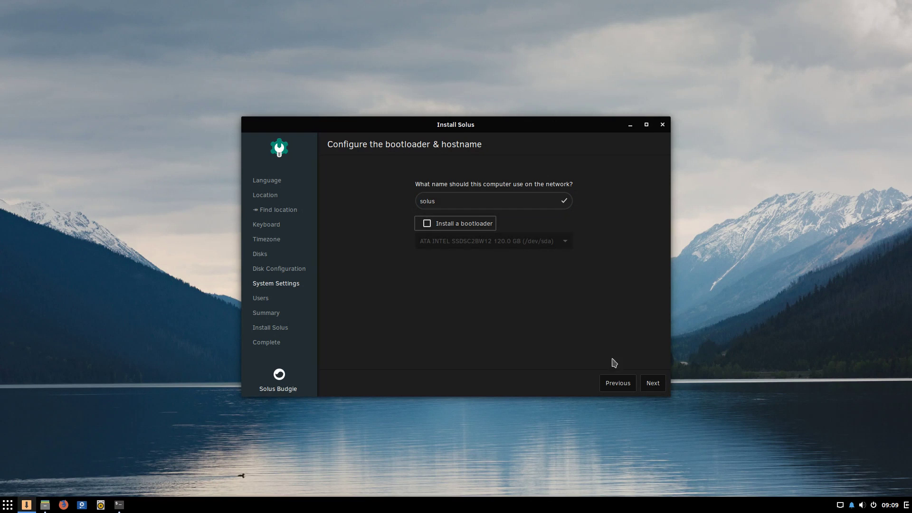
{"action": "left_click", "coordinate": [652, 384]}
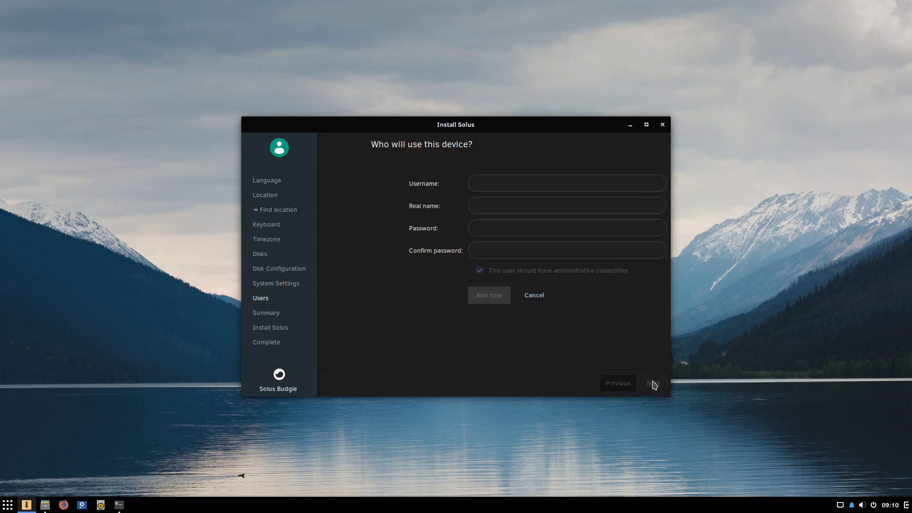
Step: Fill in the user account and confirm installing despite the data-loss warning
{"action": "left_click", "coordinate": [520, 181]}
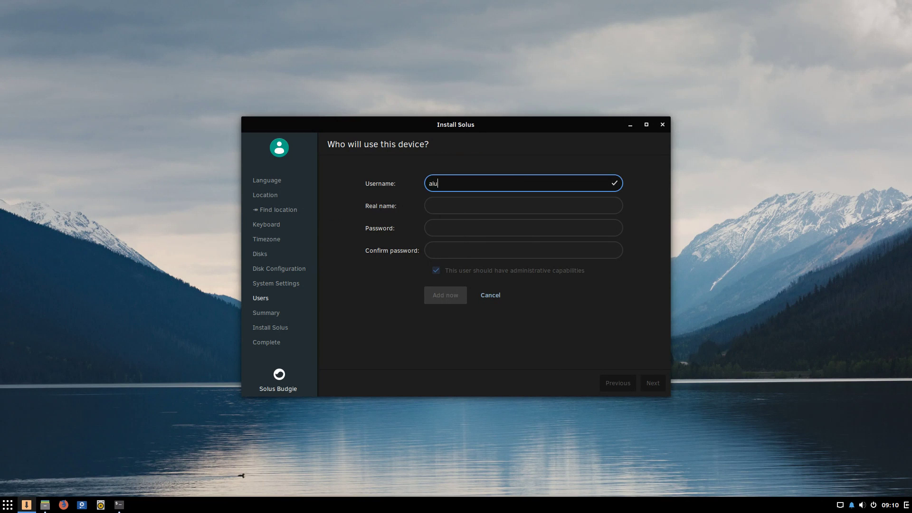
{"action": "key", "text": "Tab"}
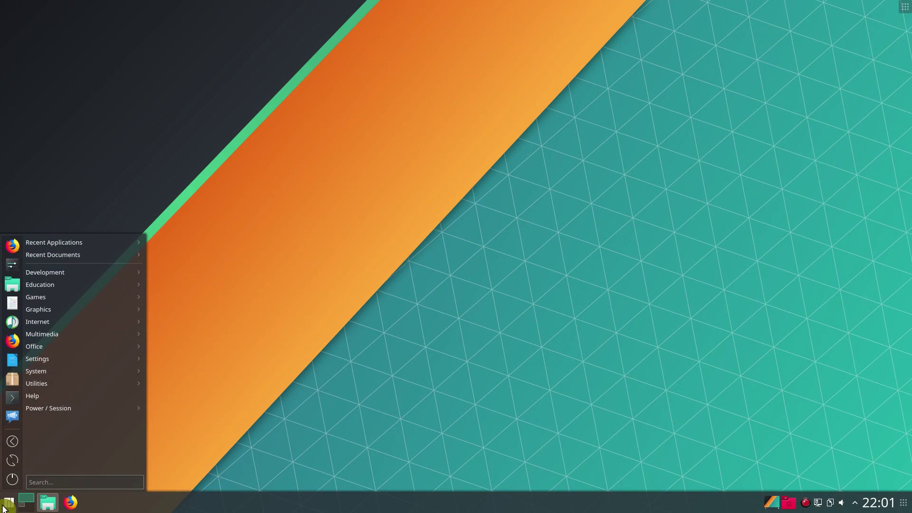
{"action": "type", "text": "about"}
{"action": "key", "text": "Return"}
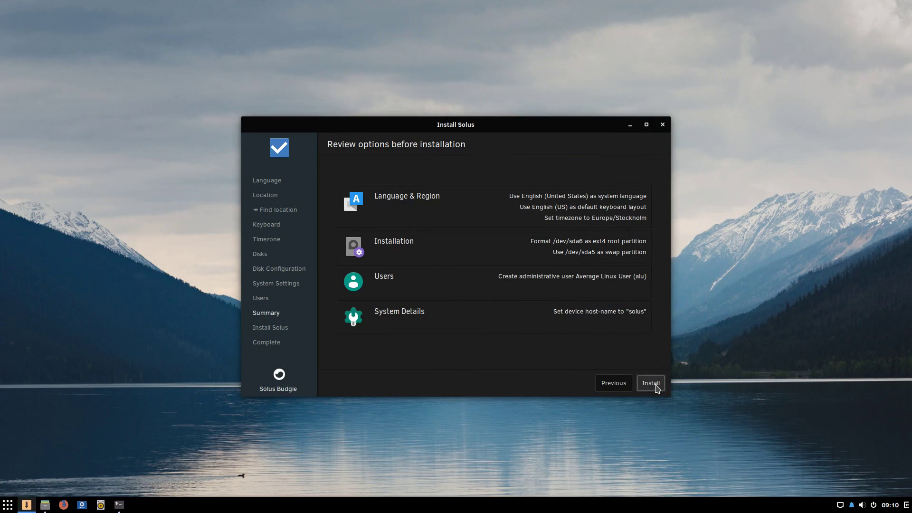
{"action": "left_click", "coordinate": [655, 387]}
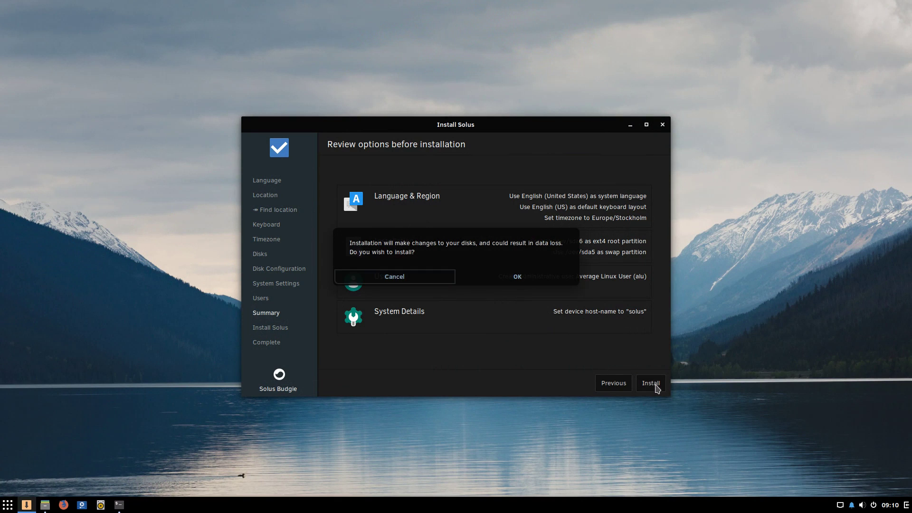
{"action": "left_click", "coordinate": [515, 280]}
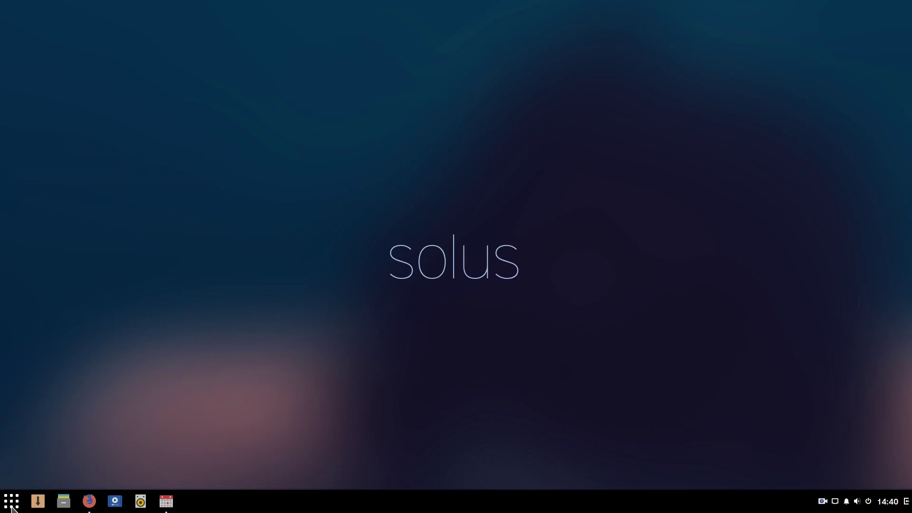
Step: Launch LibreOffice Writer from a 'libre' menu search, then expand Amazon's Linux perks and Laptops lists
{"action": "left_click", "coordinate": [10, 502]}
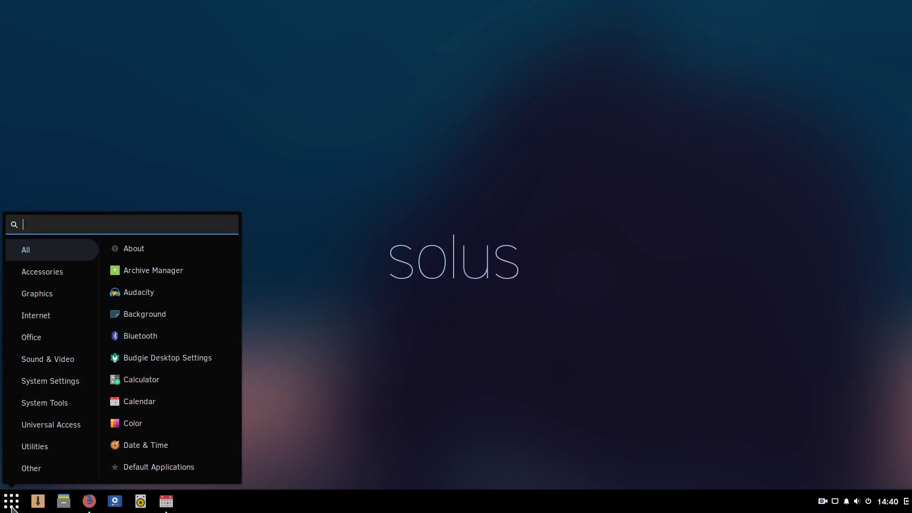
{"action": "type", "text": "libre"}
{"action": "key", "text": "Down"}
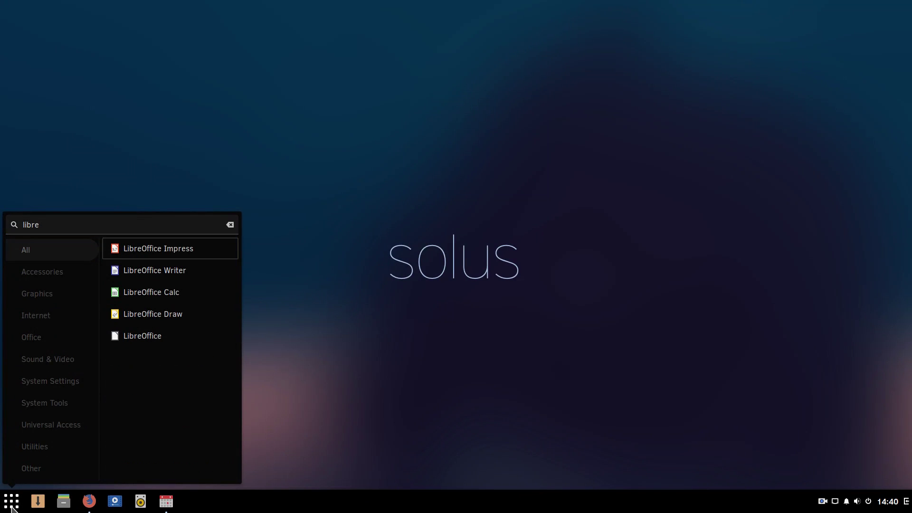
{"action": "key", "text": "Down"}
{"action": "key", "text": "Down"}
{"action": "key", "text": "Down"}
{"action": "key", "text": "Up"}
{"action": "key", "text": "Up"}
{"action": "key", "text": "Up"}
{"action": "key", "text": "Return"}
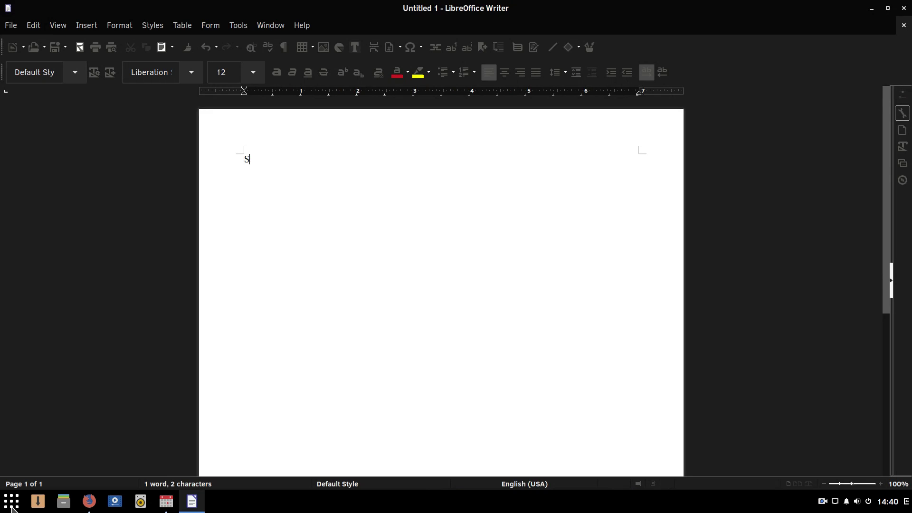
{"action": "type", "text": "Review"}
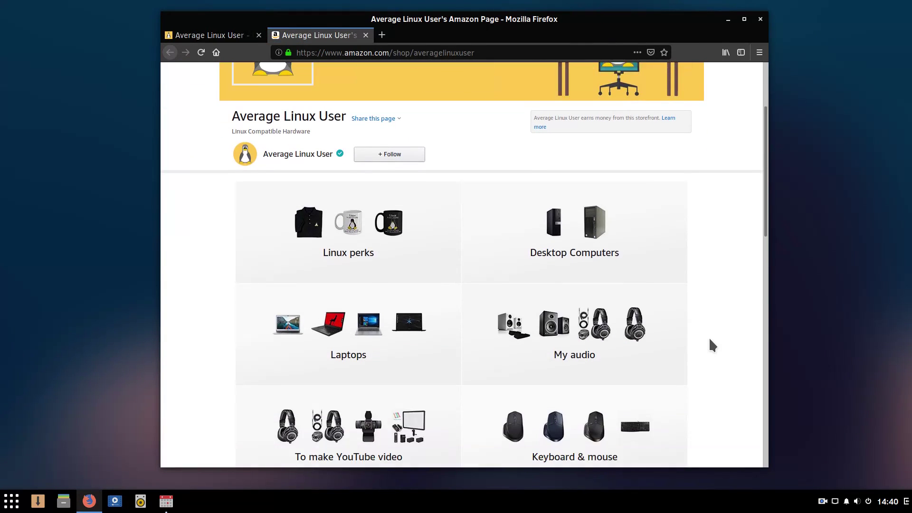
{"action": "left_click", "coordinate": [382, 207]}
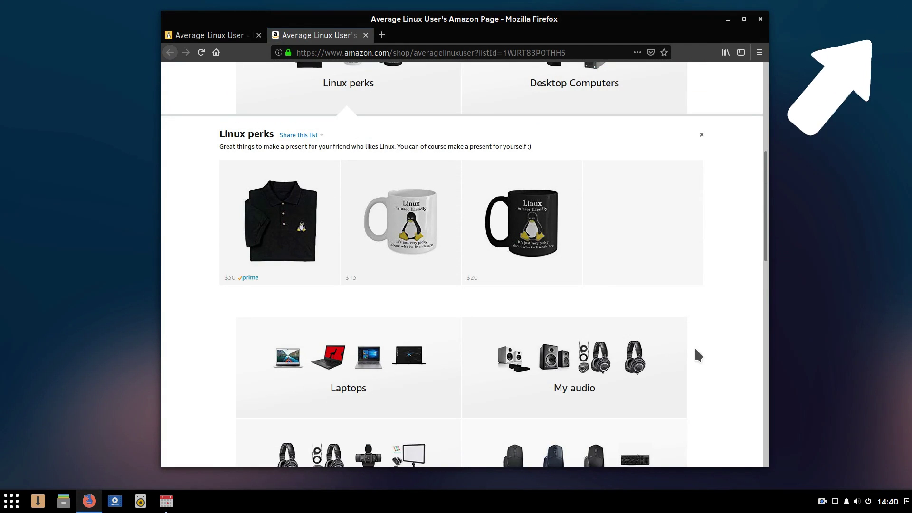
{"action": "left_click", "coordinate": [356, 309]}
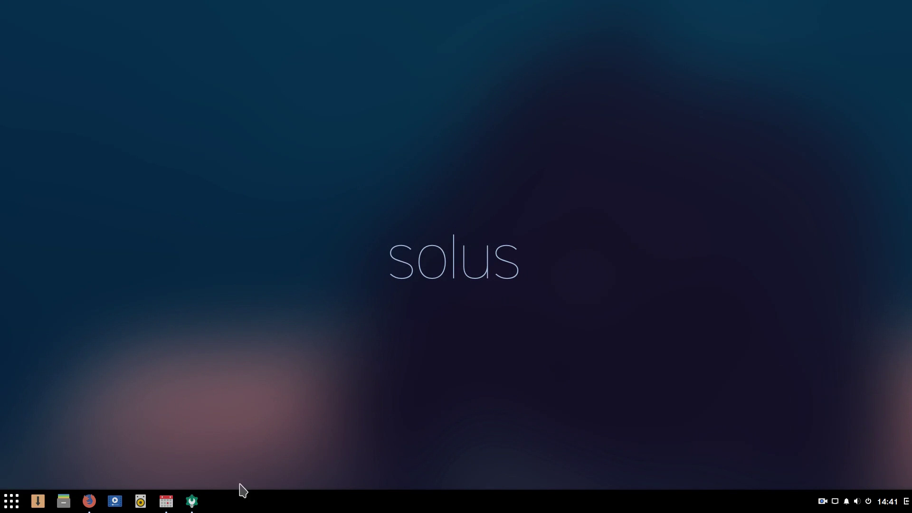
Step: Turn off idle automatic suspend in Power settings and close Settings
{"action": "left_click", "coordinate": [191, 501]}
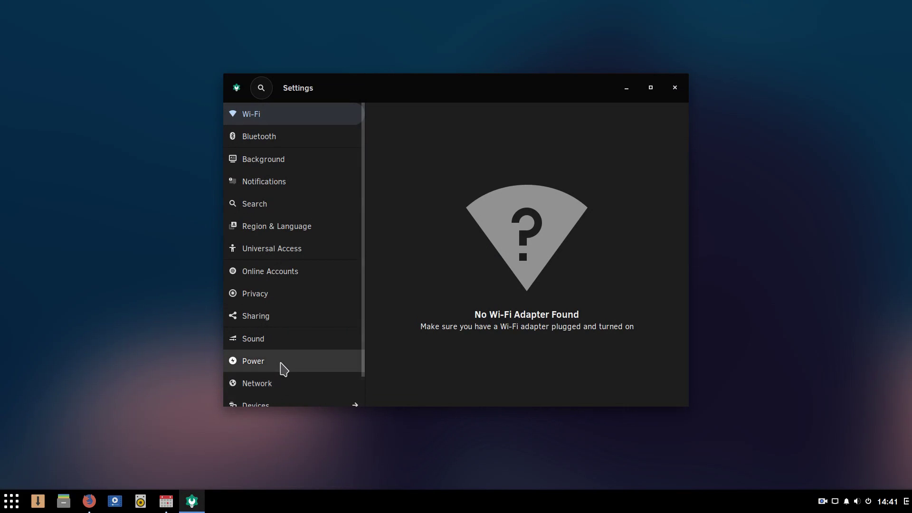
{"action": "left_click", "coordinate": [281, 367]}
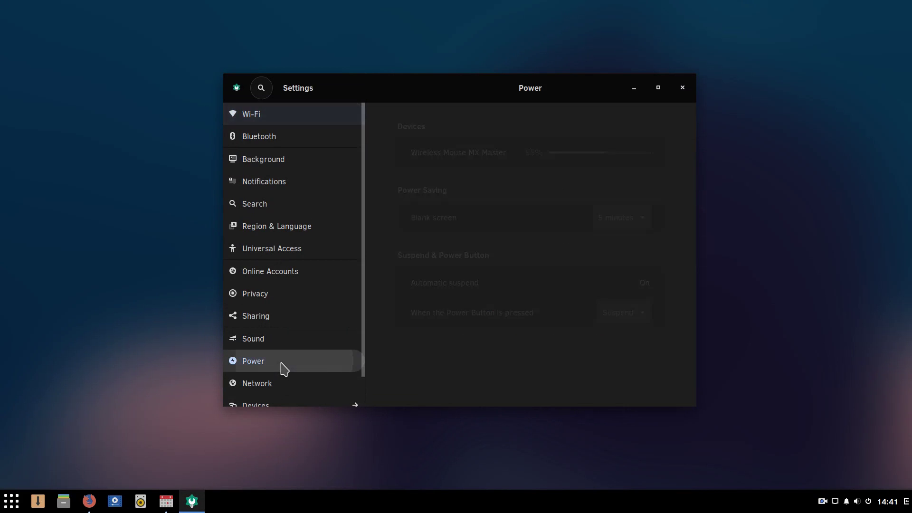
{"action": "left_click", "coordinate": [583, 288]}
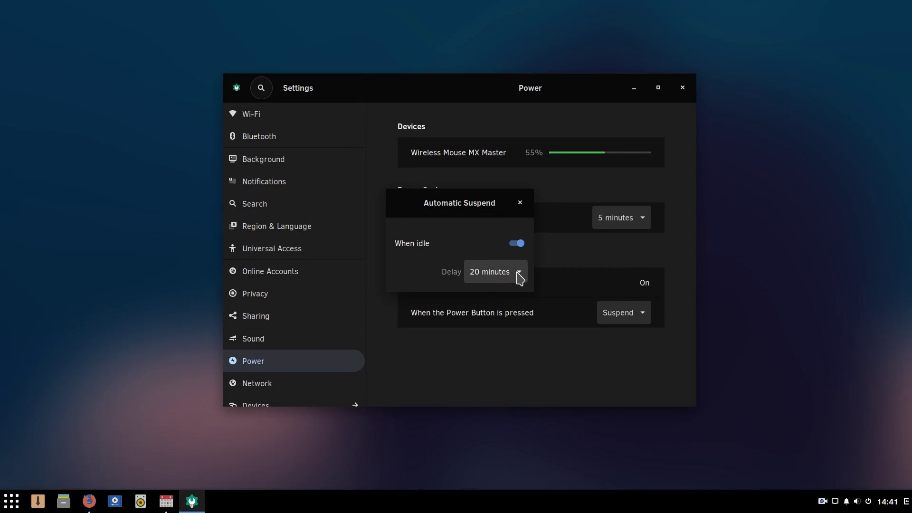
{"action": "left_click", "coordinate": [515, 243]}
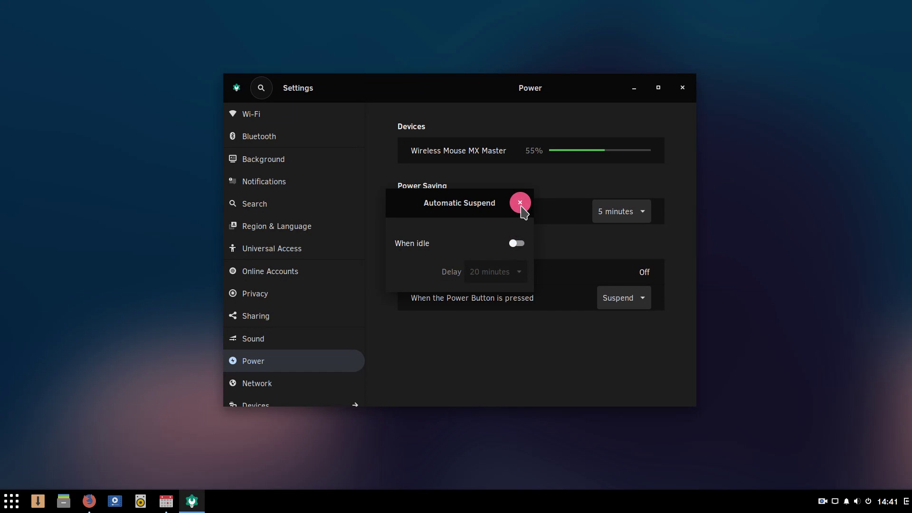
{"action": "left_click", "coordinate": [521, 204]}
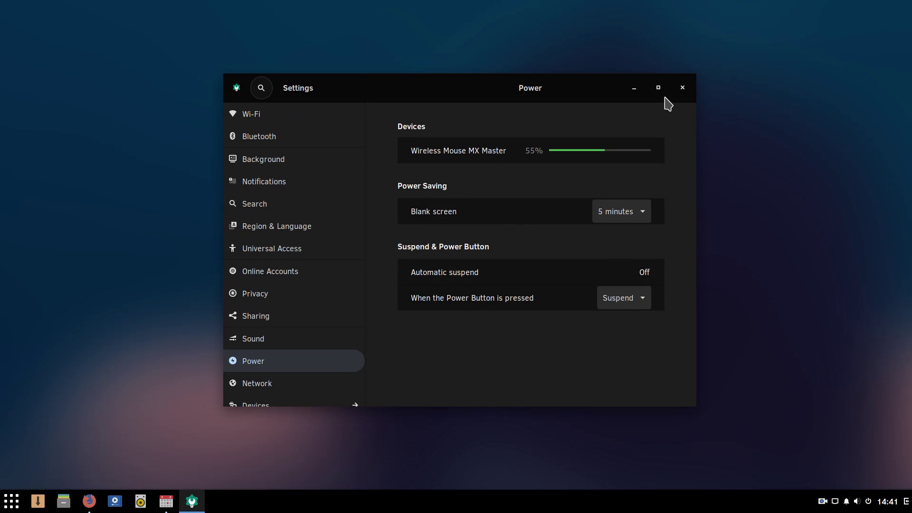
{"action": "left_click", "coordinate": [683, 87]}
Step: Suspend the computer from the power menu, then unlock with the password
{"action": "left_click", "coordinate": [869, 502]}
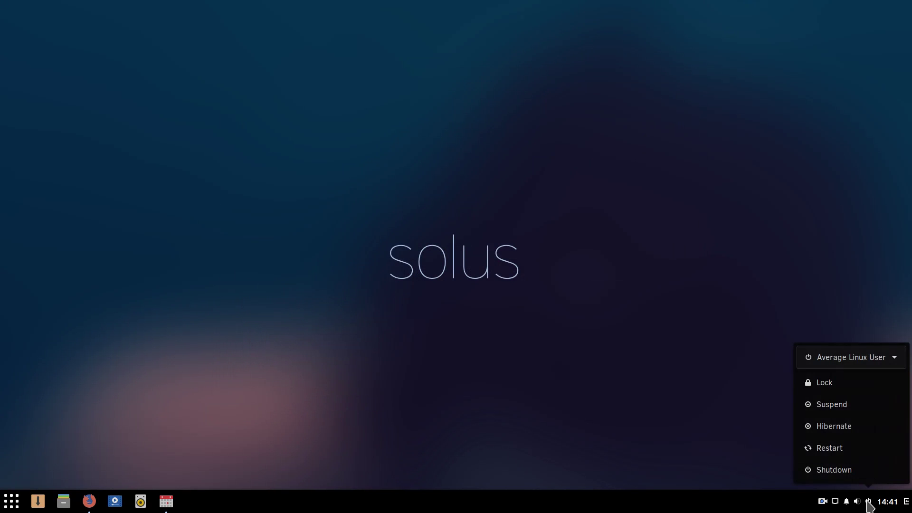
{"action": "left_click", "coordinate": [858, 412]}
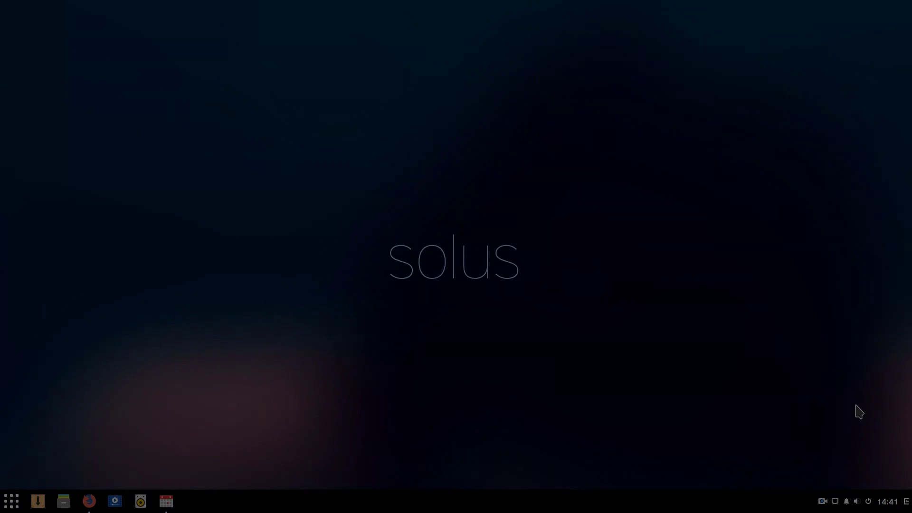
{"action": "type", "text": "••••"}
{"action": "key", "text": "Return"}
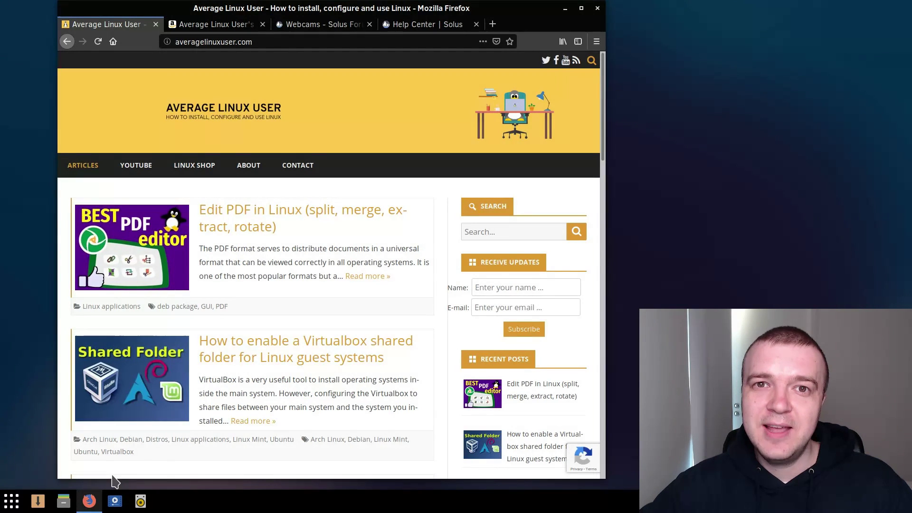
Step: Select the site address, then submit a name and e-mail to the Average Linux User subscription
{"action": "left_click", "coordinate": [263, 43]}
{"action": "triple_click", "coordinate": [262, 42]}
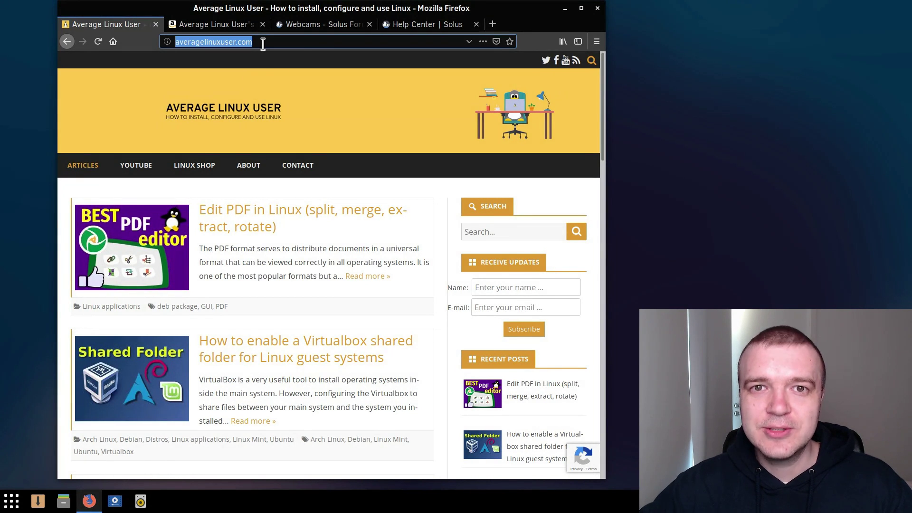
{"action": "left_click", "coordinate": [494, 289]}
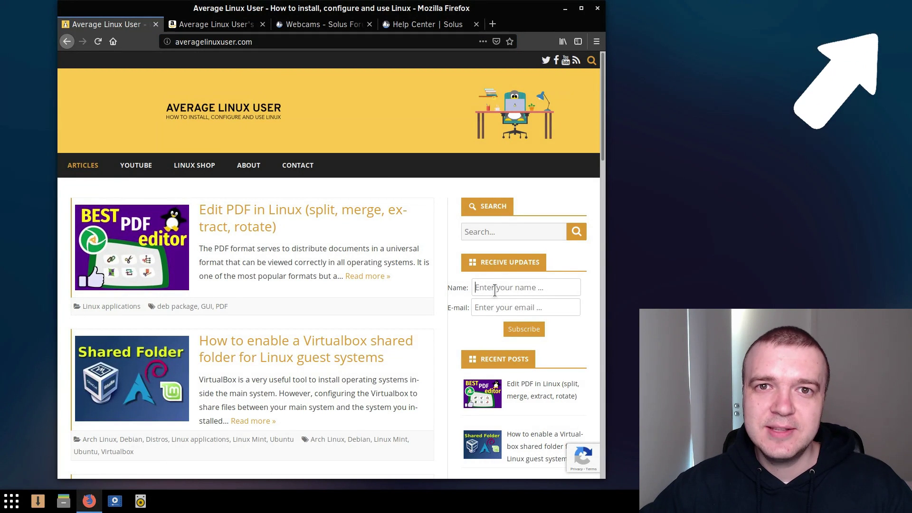
{"action": "type", "text": "ALU"}
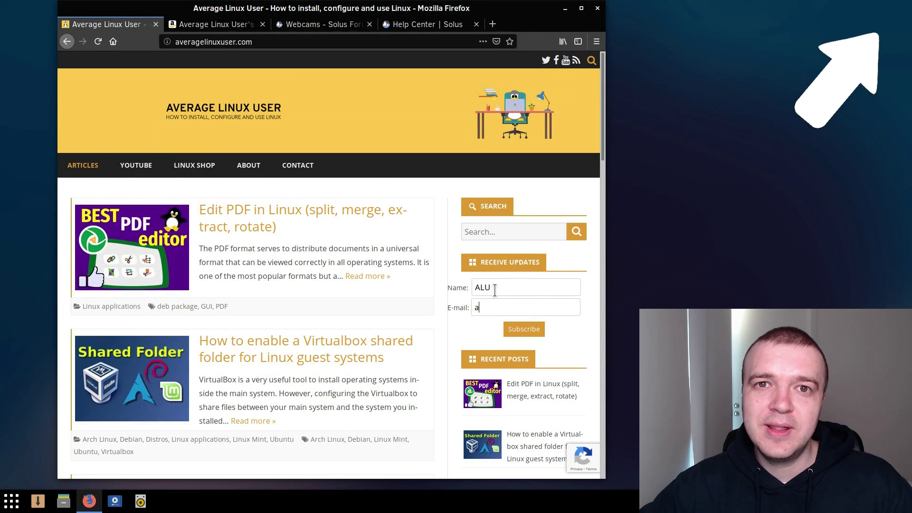
{"action": "key", "text": "Tab"}
{"action": "left_click", "coordinate": [529, 331]}
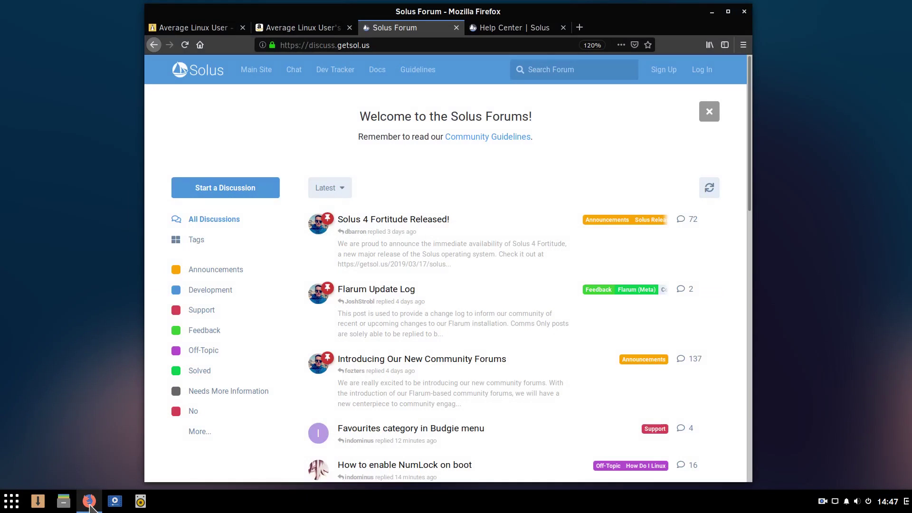
{"action": "scroll", "coordinate": [735, 259], "scroll_direction": "down", "scroll_amount": 5}
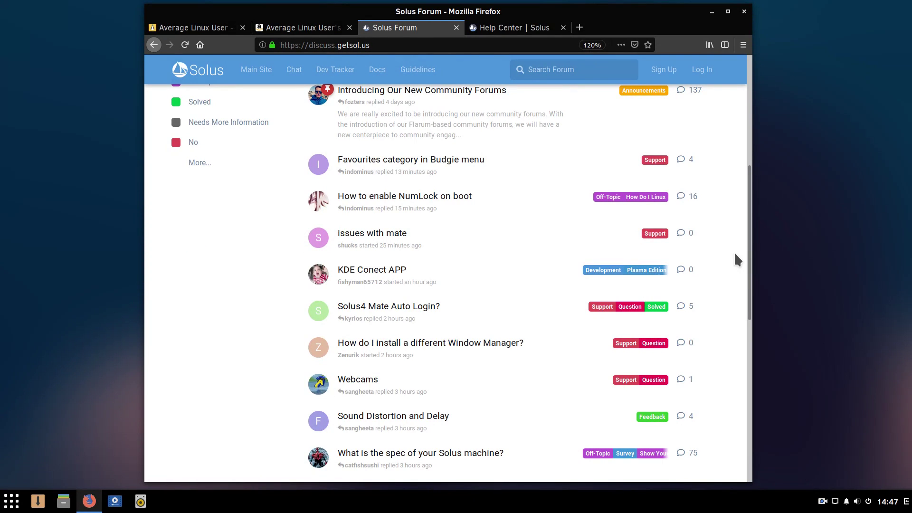
Step: Open the forum's Webcams thread, dismiss HexChat's connection notice, and minimise Firefox
{"action": "left_click", "coordinate": [414, 385]}
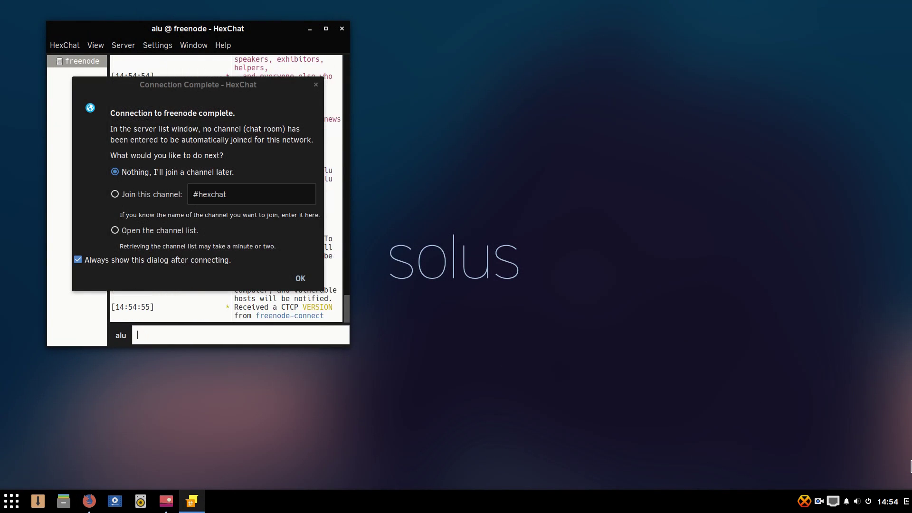
{"action": "left_click", "coordinate": [300, 278]}
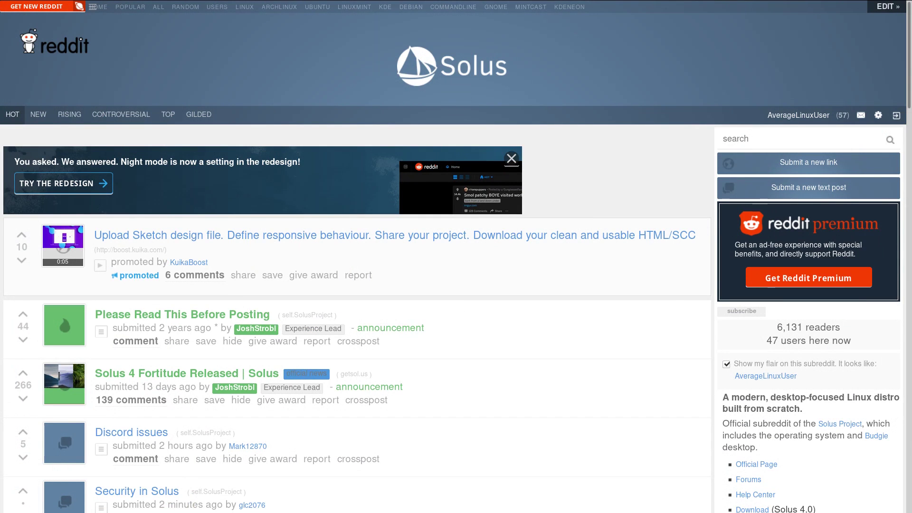
{"action": "scroll", "coordinate": [910, 439], "scroll_direction": "down", "scroll_amount": 5}
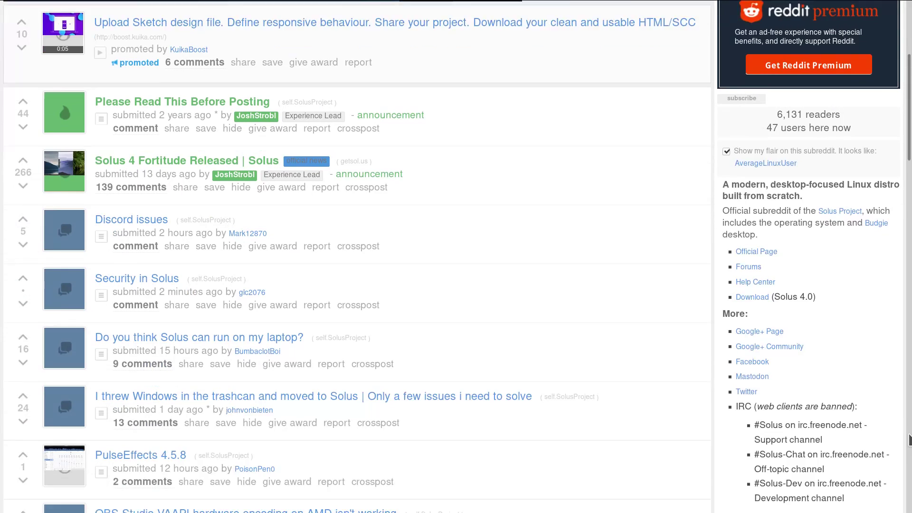
{"action": "scroll", "coordinate": [909, 439], "scroll_direction": "down", "scroll_amount": 3}
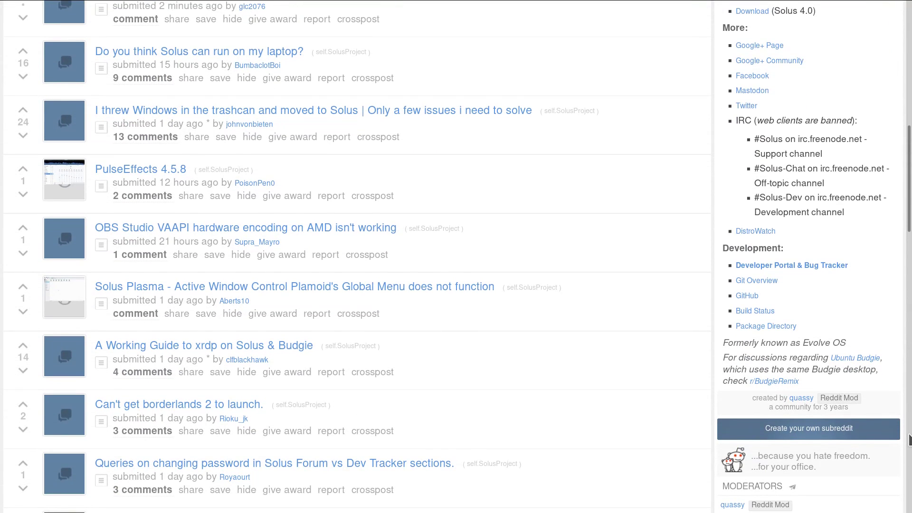
{"action": "scroll", "coordinate": [910, 438], "scroll_direction": "down", "scroll_amount": 1}
{"action": "scroll", "coordinate": [910, 437], "scroll_direction": "down", "scroll_amount": 1}
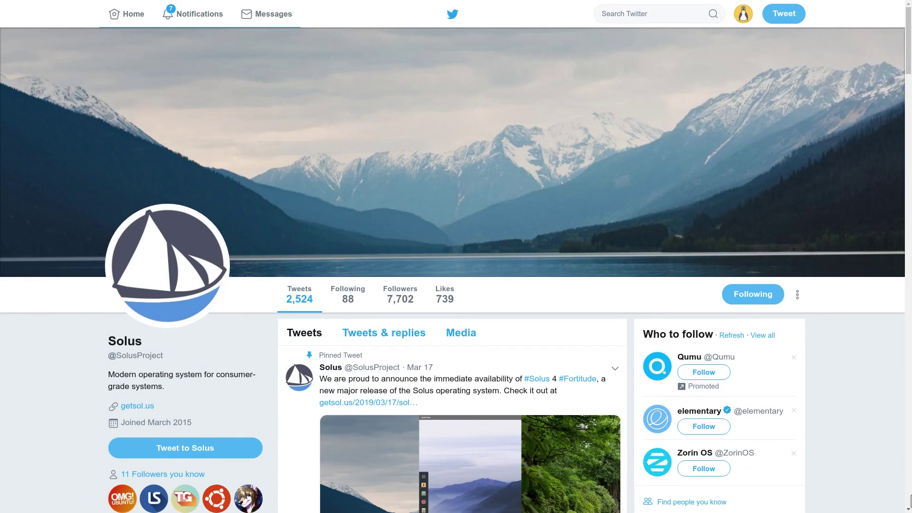
{"action": "scroll", "coordinate": [456, 285], "scroll_direction": "down", "scroll_amount": 1}
{"action": "scroll", "coordinate": [456, 285], "scroll_direction": "down", "scroll_amount": 1}
{"action": "scroll", "coordinate": [457, 285], "scroll_direction": "down", "scroll_amount": 1}
{"action": "scroll", "coordinate": [456, 286], "scroll_direction": "down", "scroll_amount": 1}
{"action": "scroll", "coordinate": [456, 285], "scroll_direction": "down", "scroll_amount": 2}
{"action": "scroll", "coordinate": [456, 286], "scroll_direction": "down", "scroll_amount": 3}
{"action": "scroll", "coordinate": [456, 285], "scroll_direction": "down", "scroll_amount": 2}
{"action": "scroll", "coordinate": [456, 285], "scroll_direction": "down", "scroll_amount": 3}
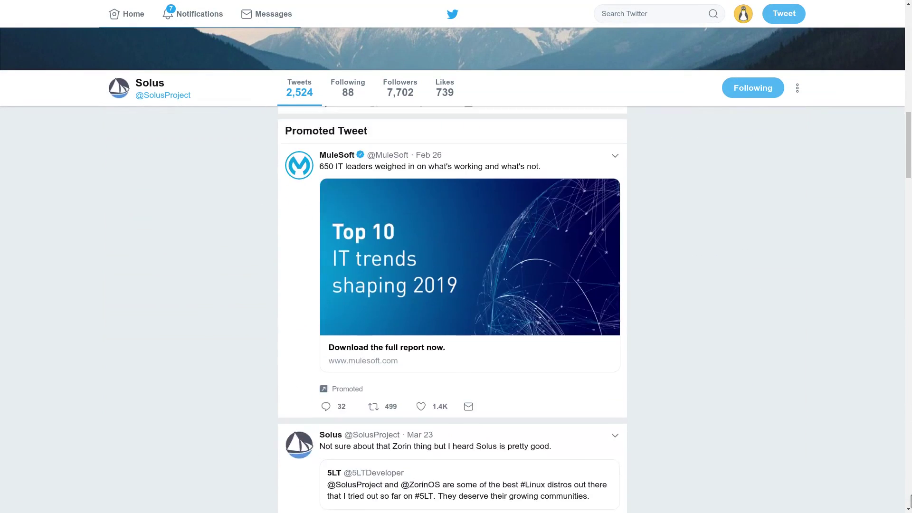
{"action": "scroll", "coordinate": [456, 285], "scroll_direction": "down", "scroll_amount": 3}
{"action": "scroll", "coordinate": [702, 268], "scroll_direction": "down", "scroll_amount": 3}
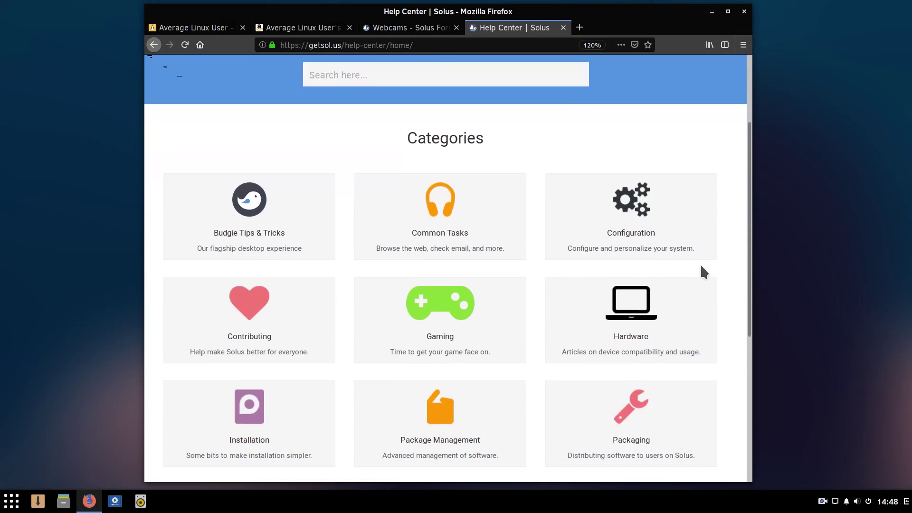
{"action": "scroll", "coordinate": [701, 266], "scroll_direction": "down", "scroll_amount": 1}
{"action": "scroll", "coordinate": [701, 267], "scroll_direction": "down", "scroll_amount": 2}
{"action": "scroll", "coordinate": [701, 266], "scroll_direction": "down", "scroll_amount": 3}
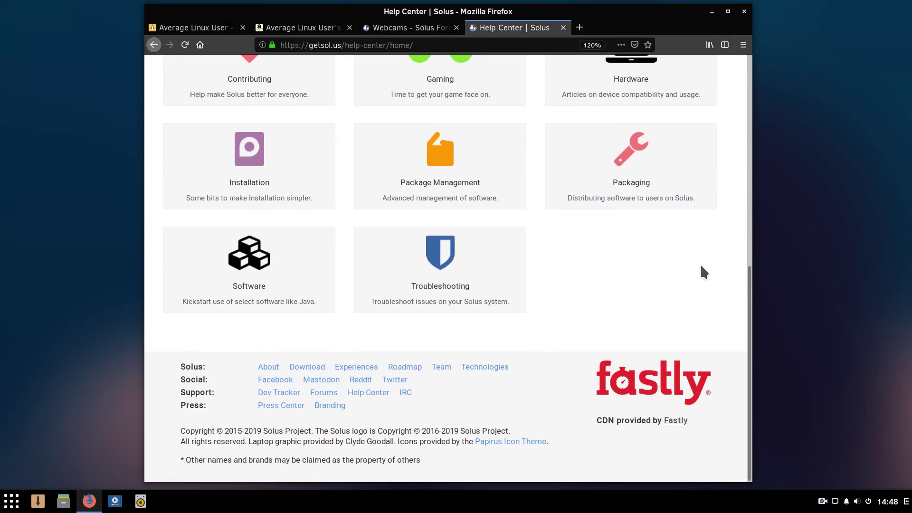
{"action": "scroll", "coordinate": [701, 267], "scroll_direction": "up", "scroll_amount": 4}
{"action": "scroll", "coordinate": [702, 266], "scroll_direction": "up", "scroll_amount": 5}
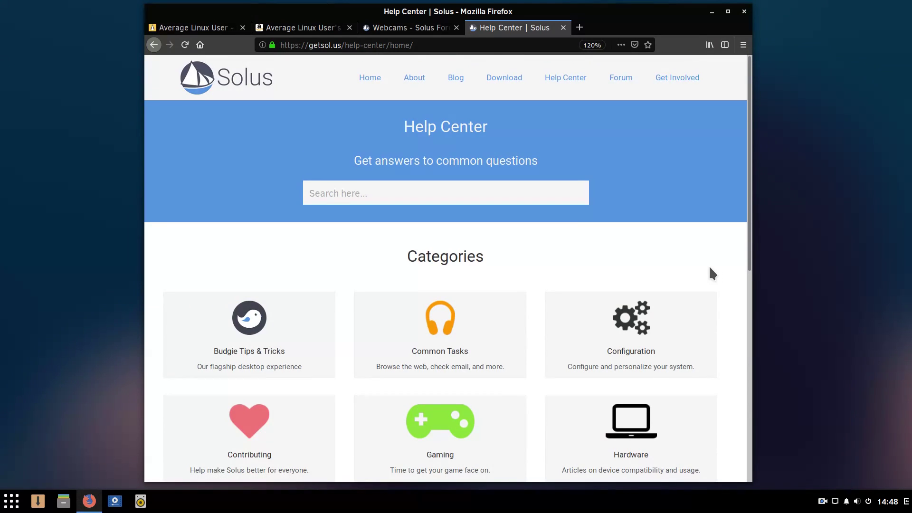
{"action": "left_click", "coordinate": [711, 12]}
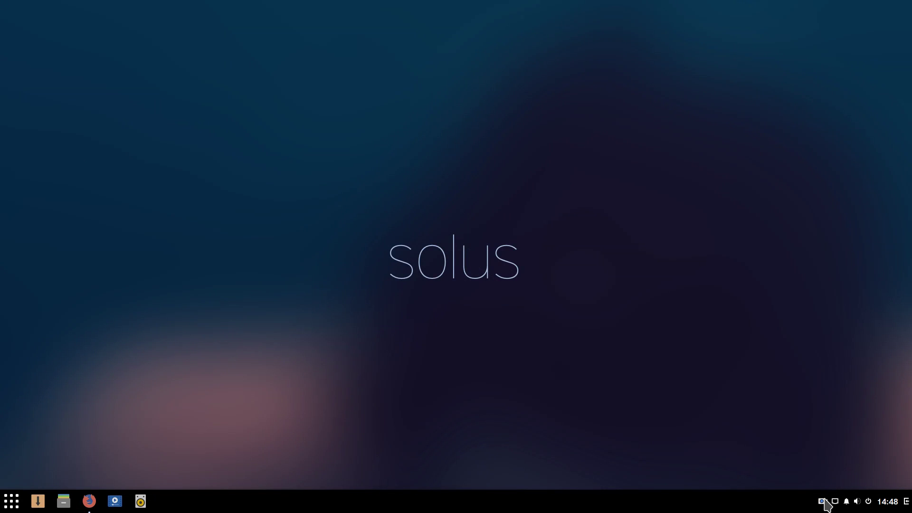